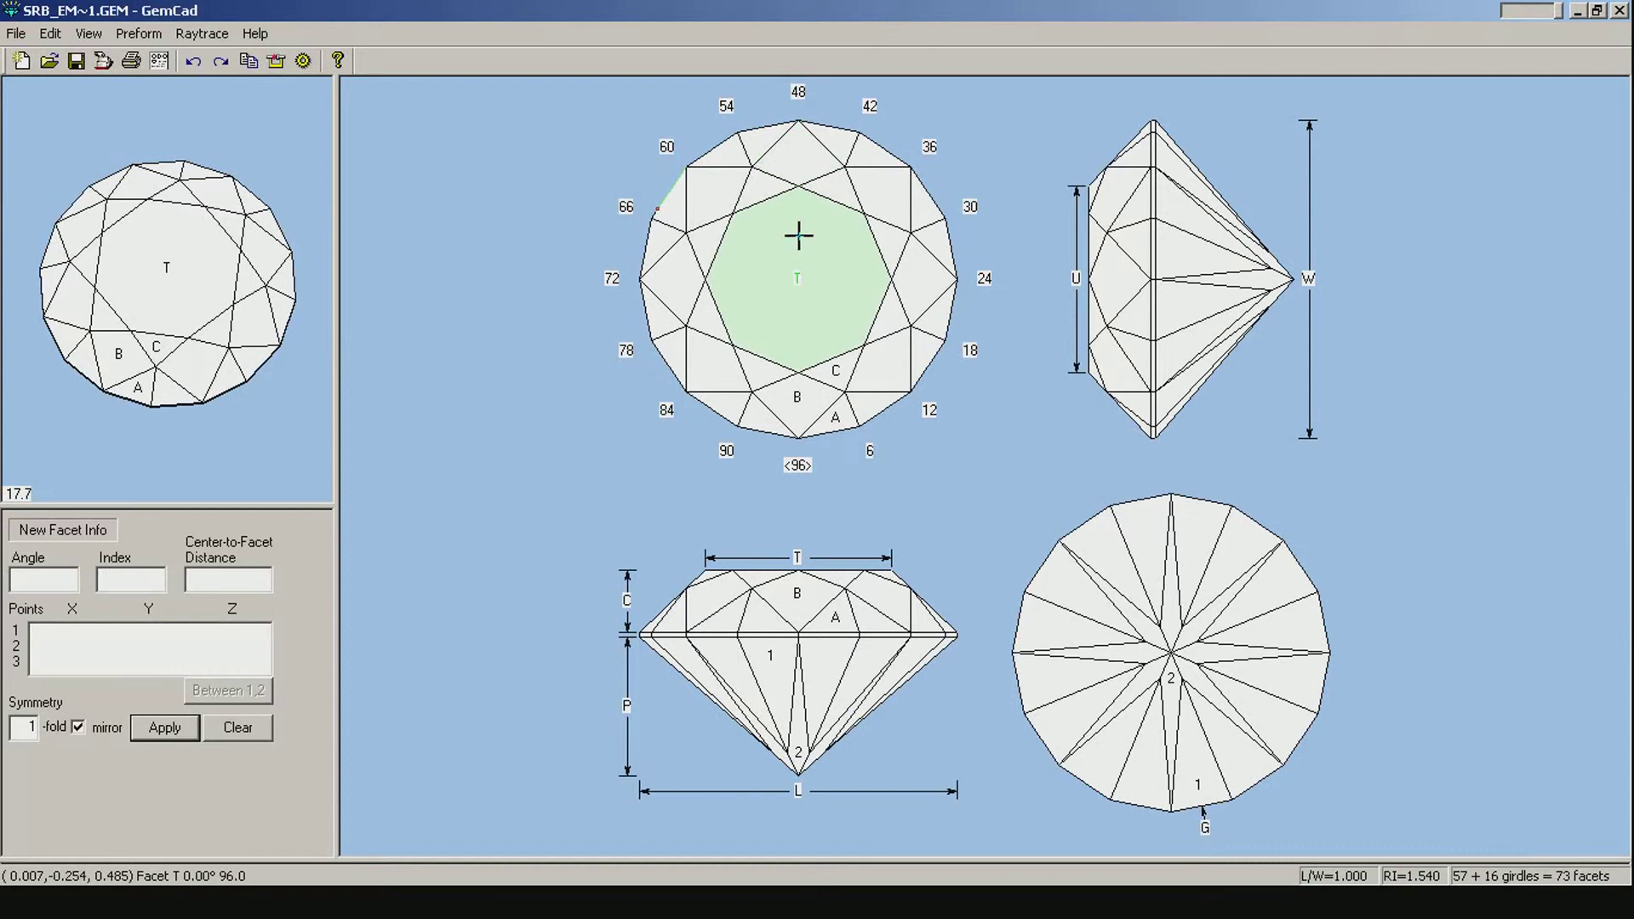
Uncut the table facet T so that it can be recut
click(822, 249)
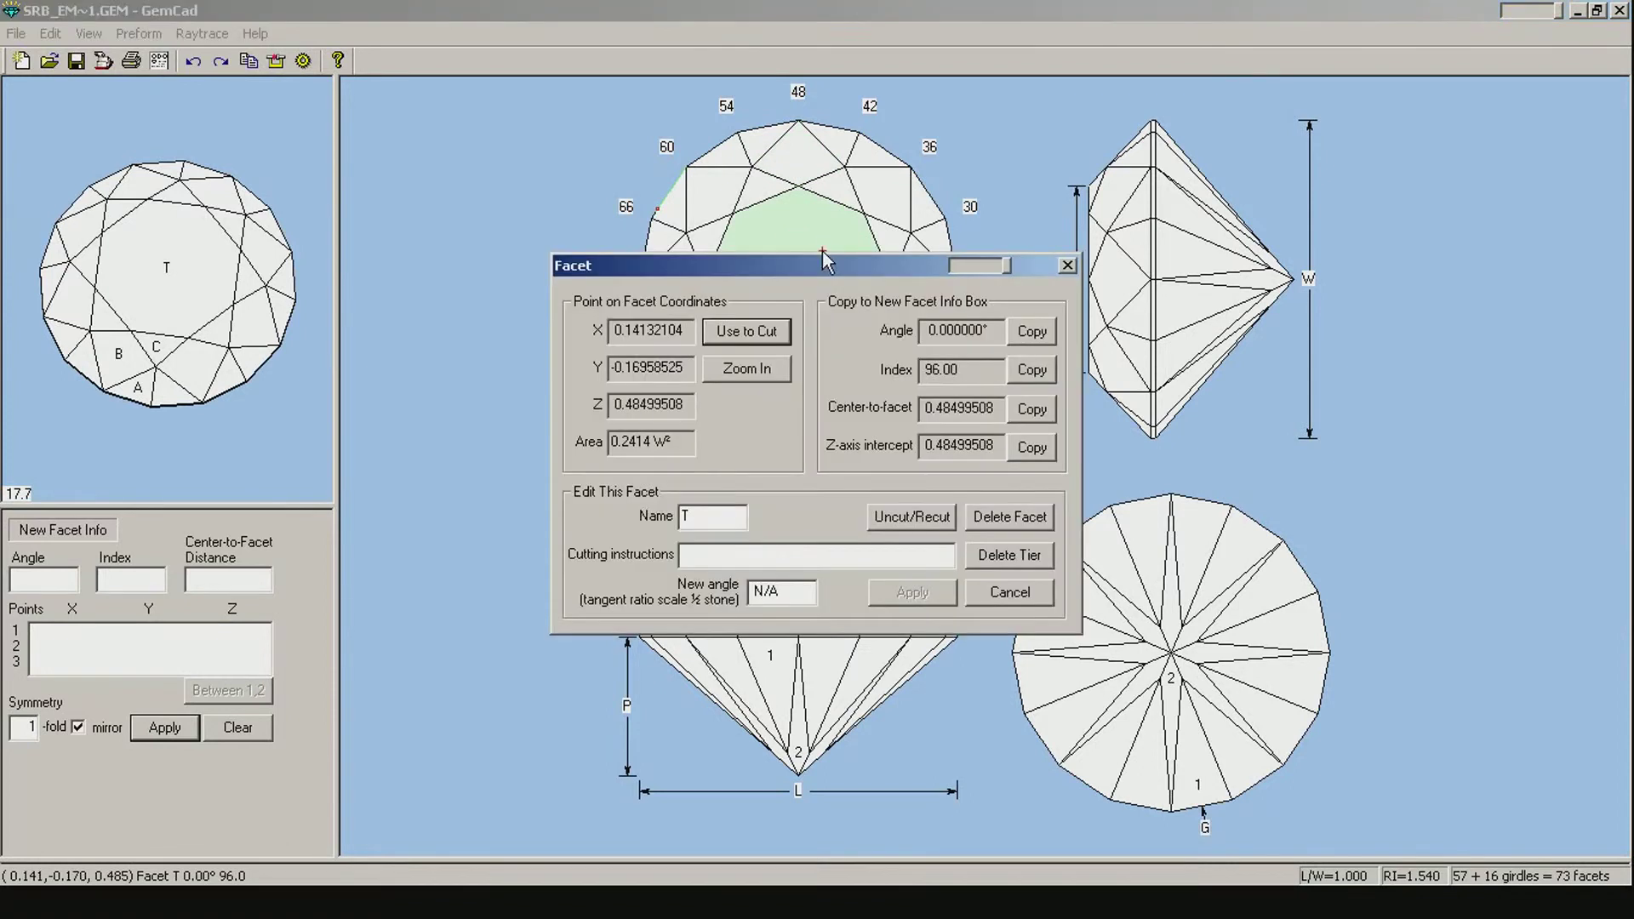
drag(831, 275, 837, 133)
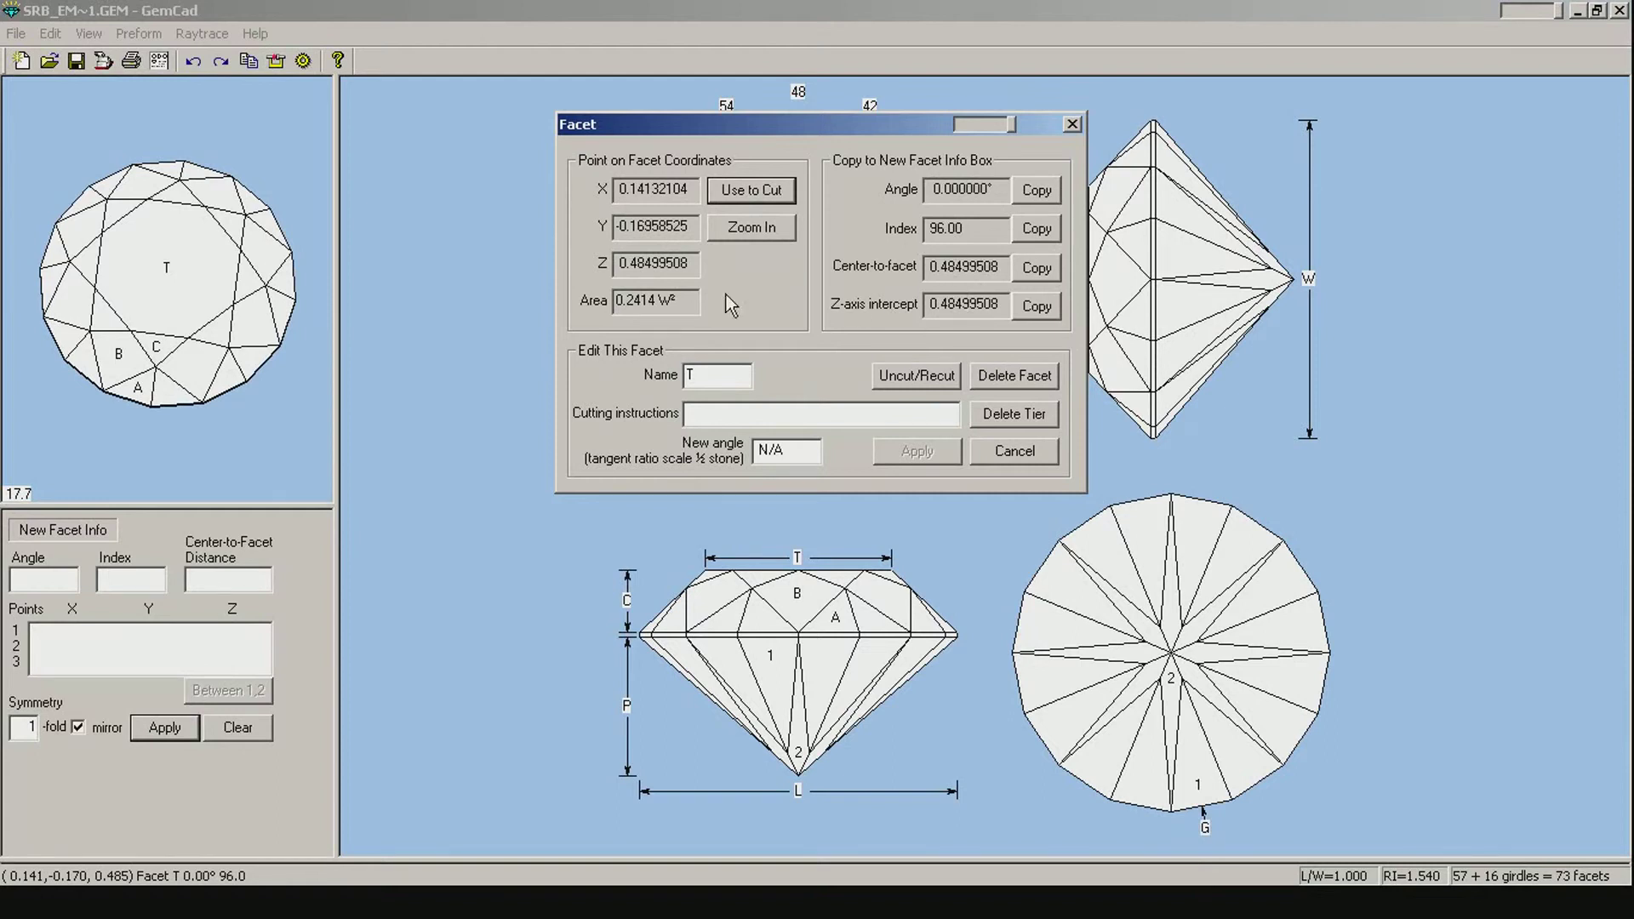
drag(708, 376, 674, 367)
click(922, 381)
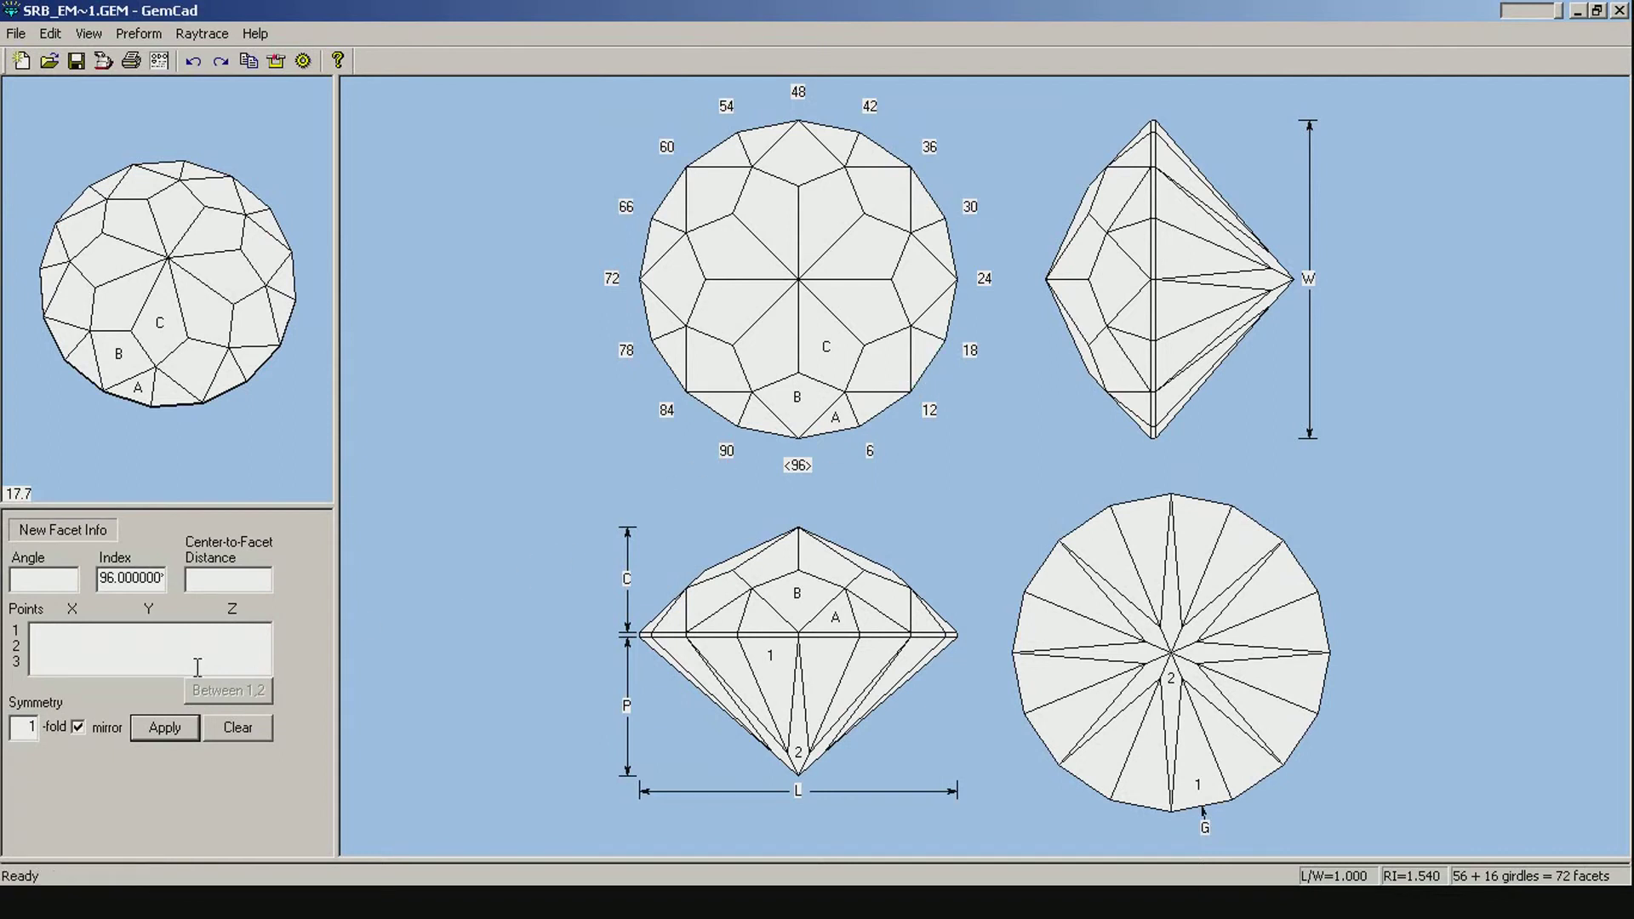
Set the new facet symmetry to 8-fold with mirroring turned off
click(28, 731)
text(8)
click(78, 728)
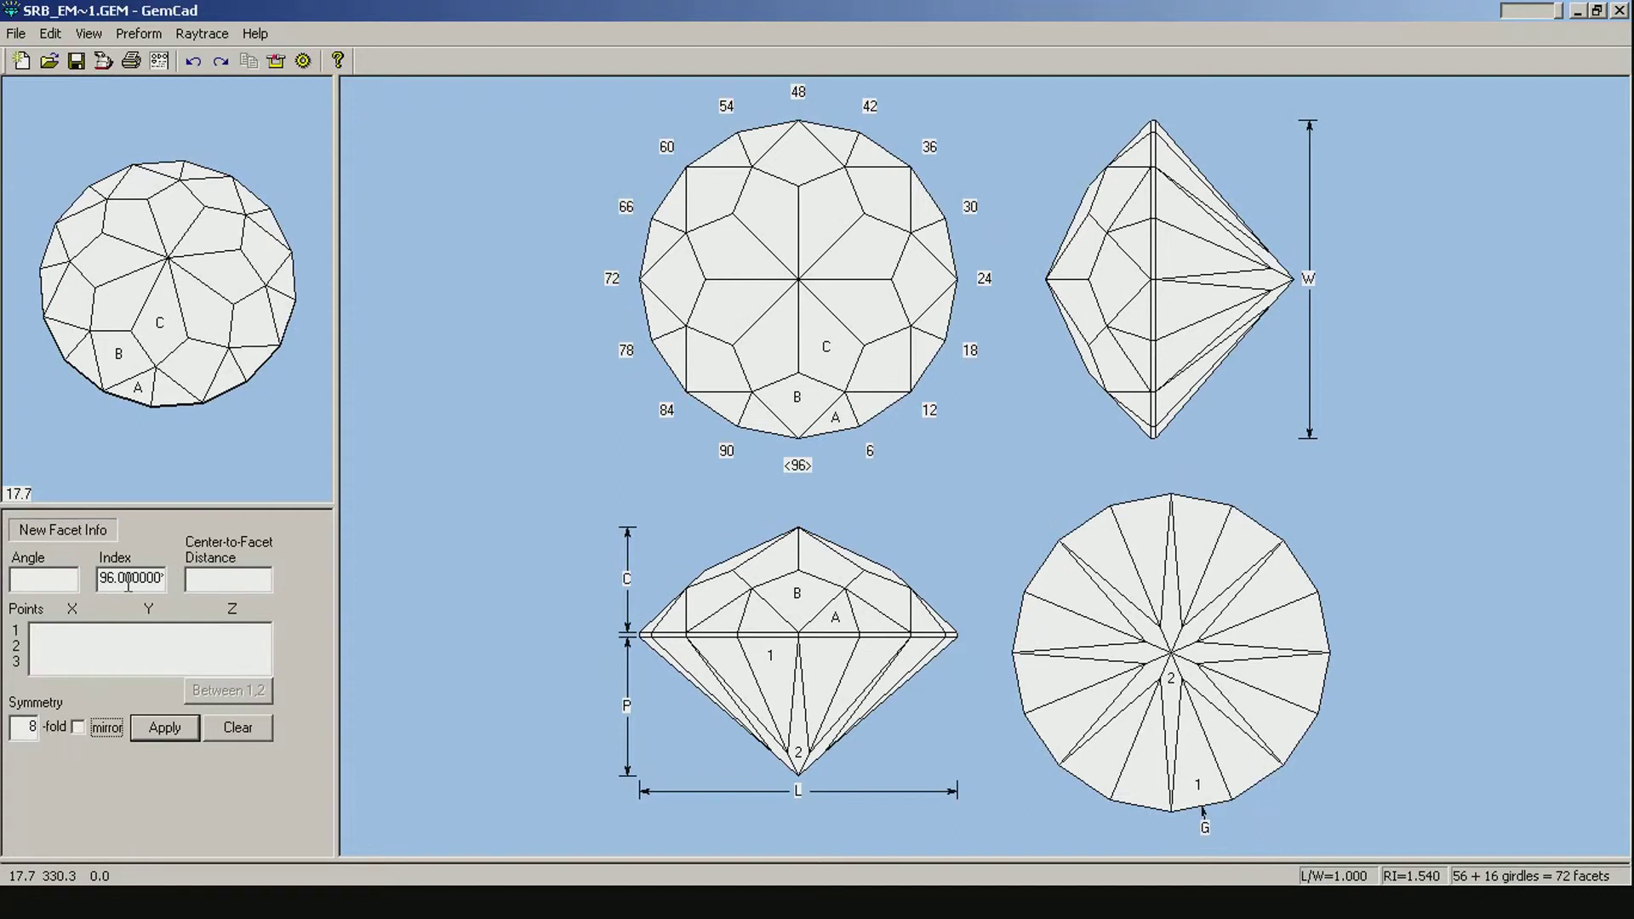
Cut an 8-fold crown tier at 10° and index 96 through the meet point at facet B's inner tip
click(41, 581)
text(10)
click(799, 372)
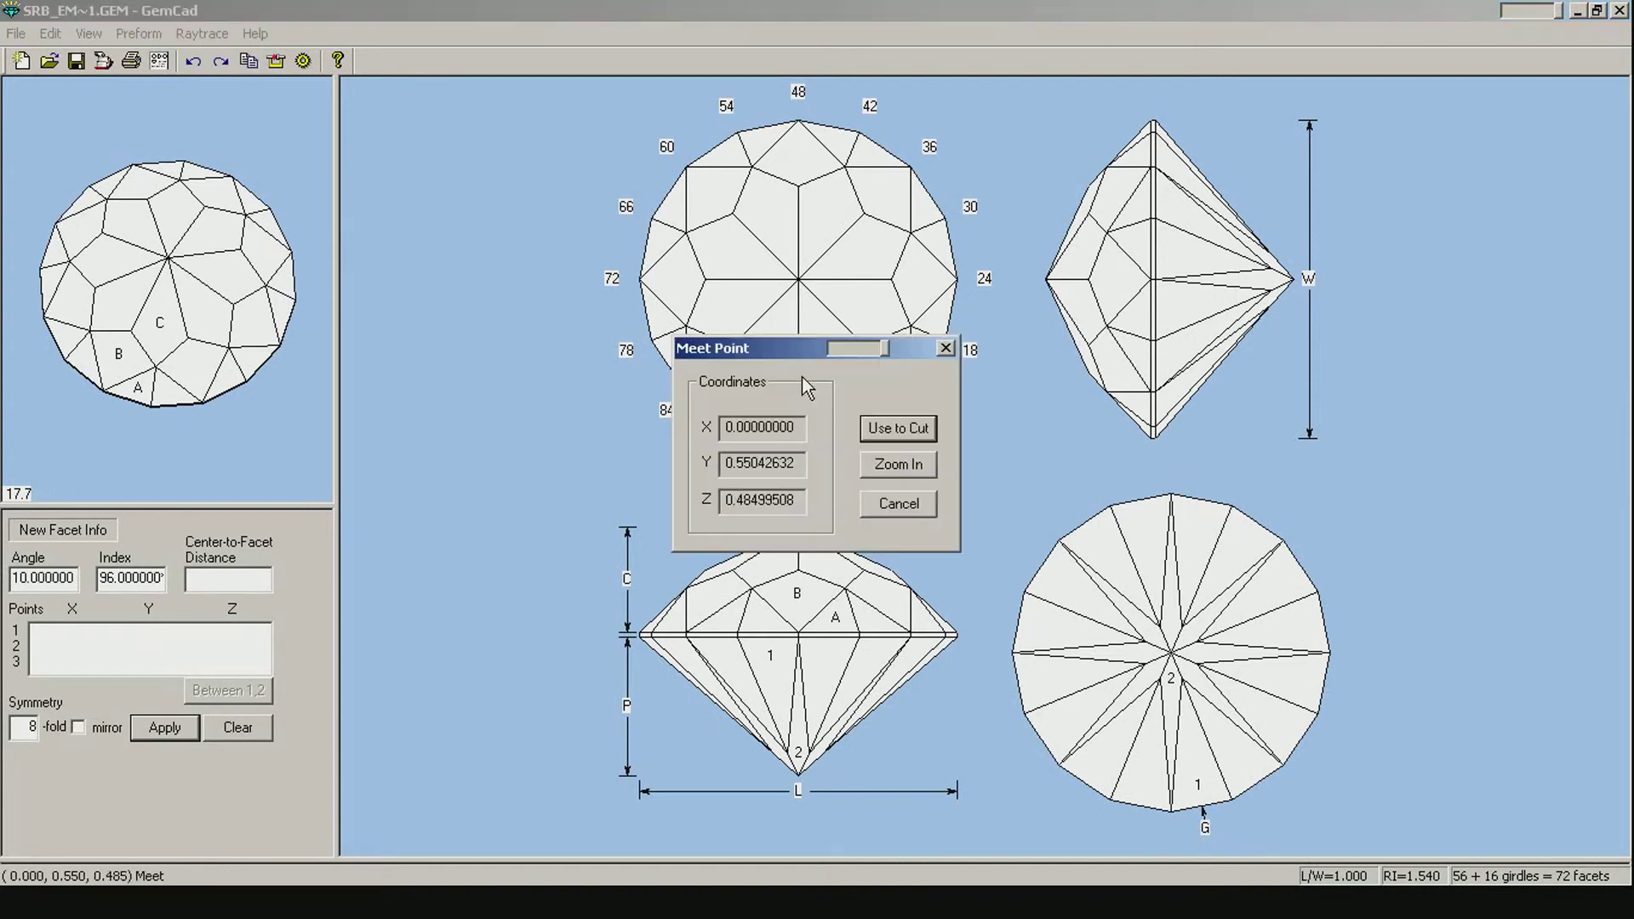
click(901, 504)
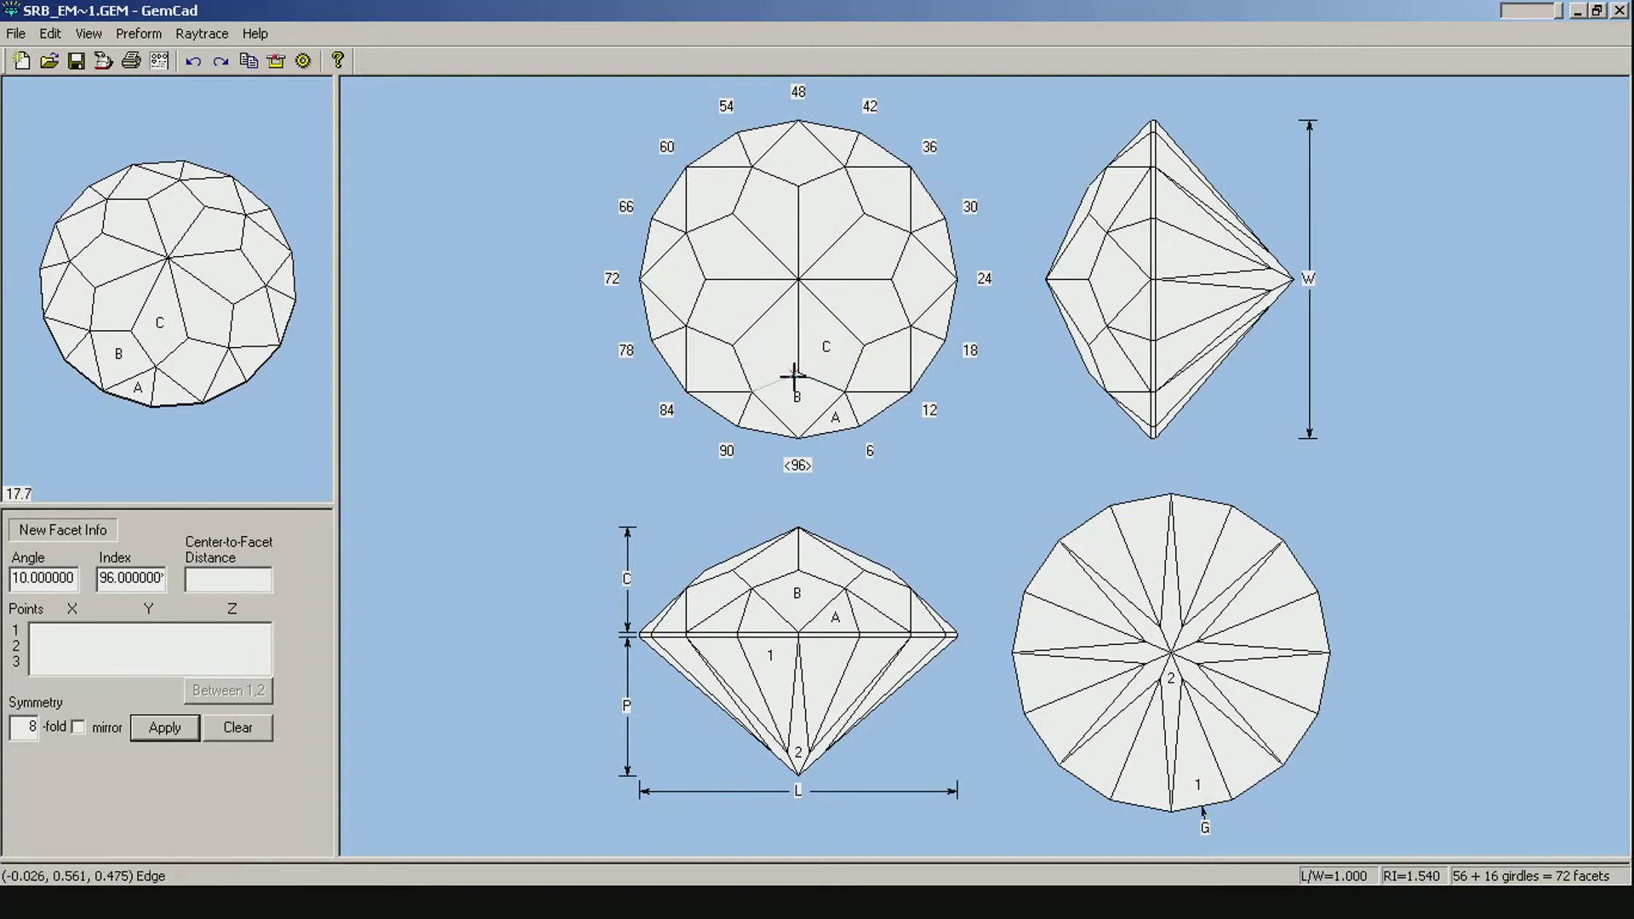
click(799, 372)
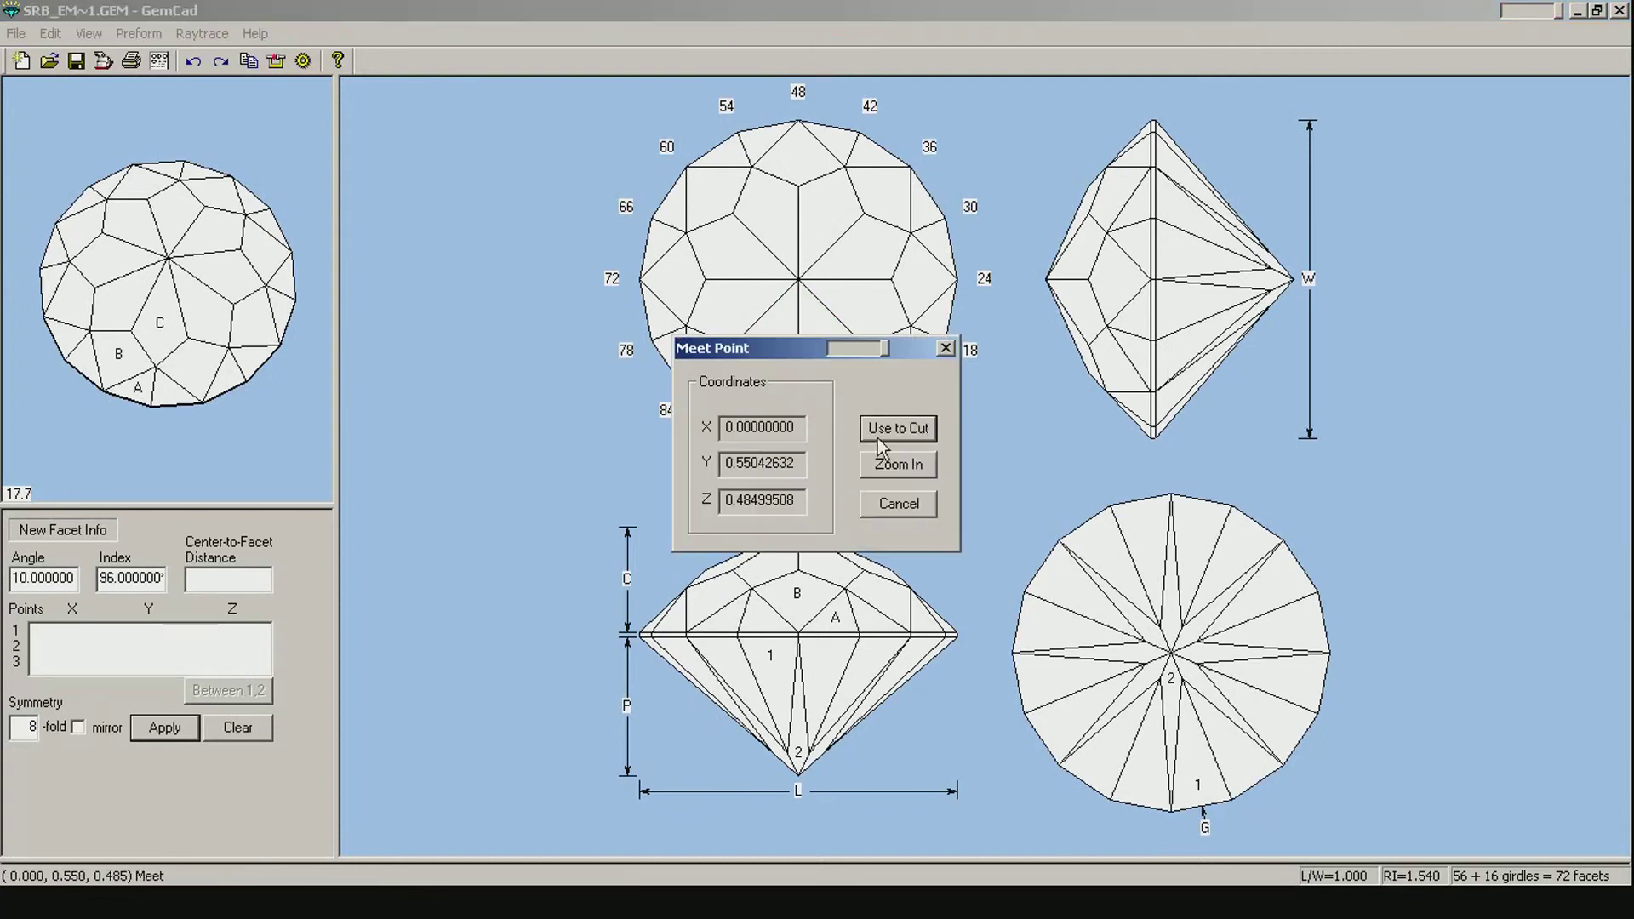
click(919, 428)
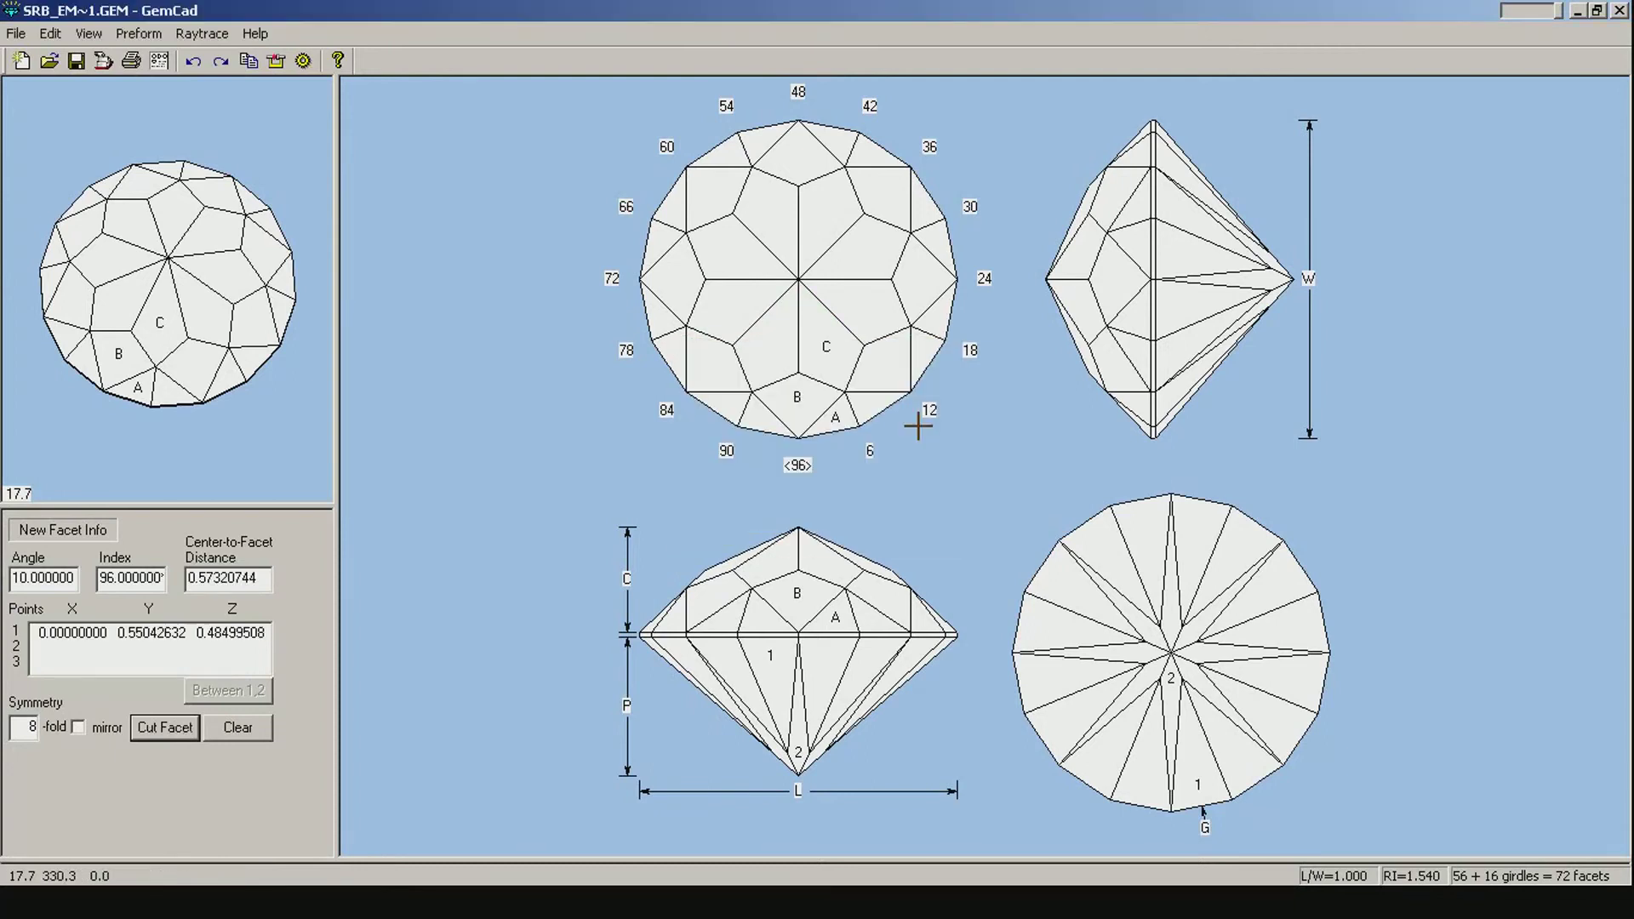
click(31, 580)
click(101, 581)
click(177, 729)
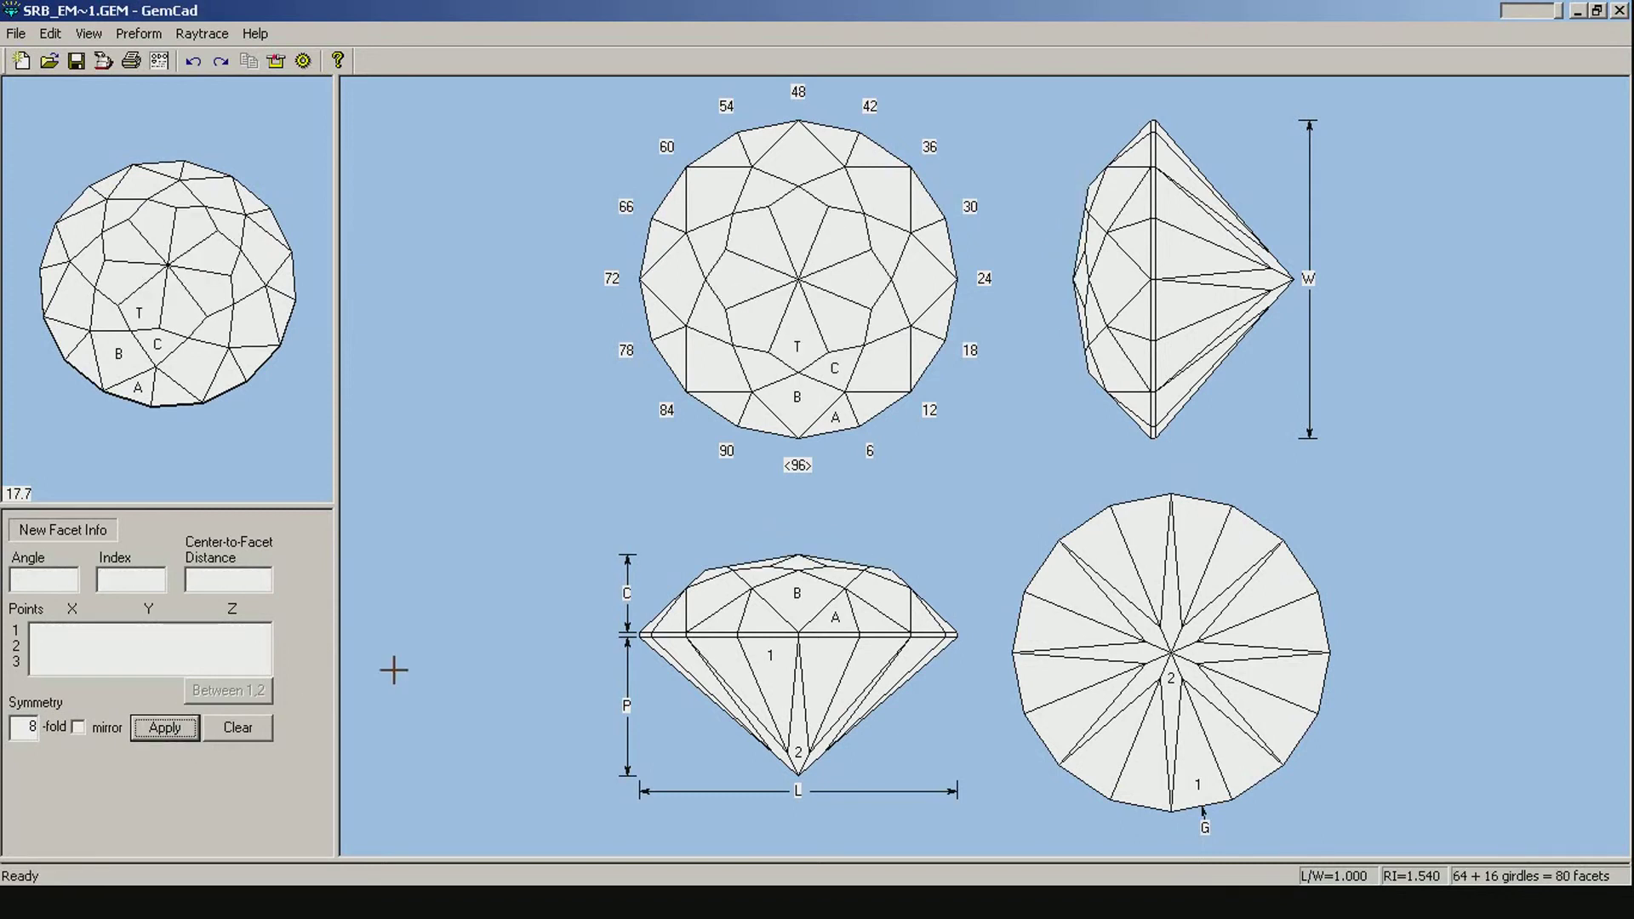
Uncut the 10° tier and recut it at index 96 through facet B's inner meet point and a point on facet C
double_click(797, 324)
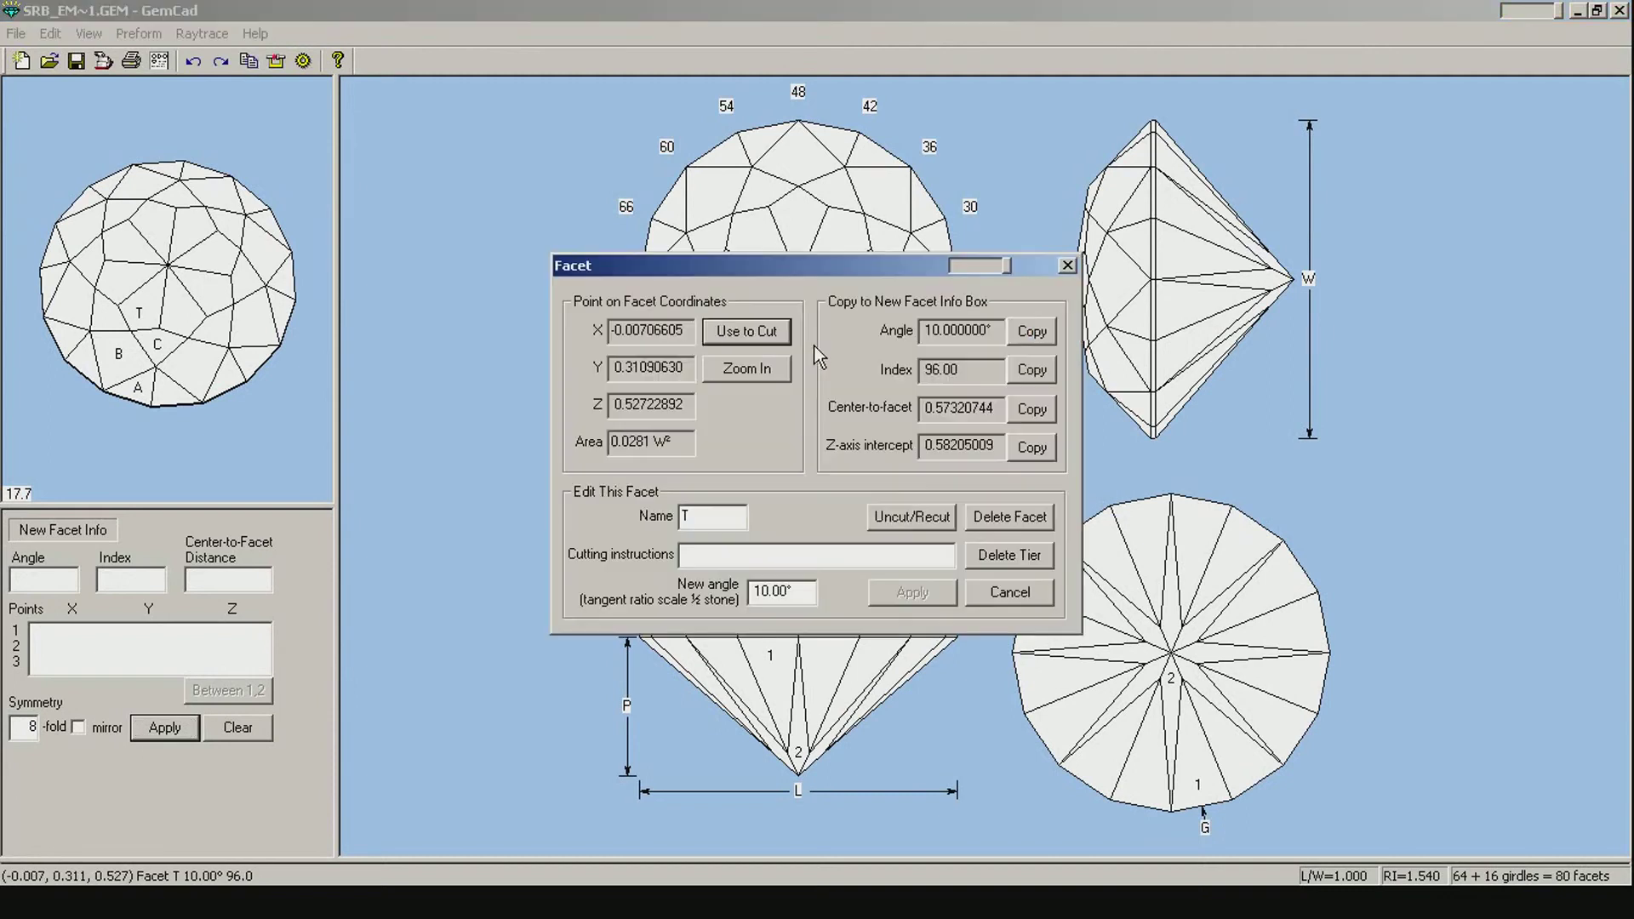
click(926, 516)
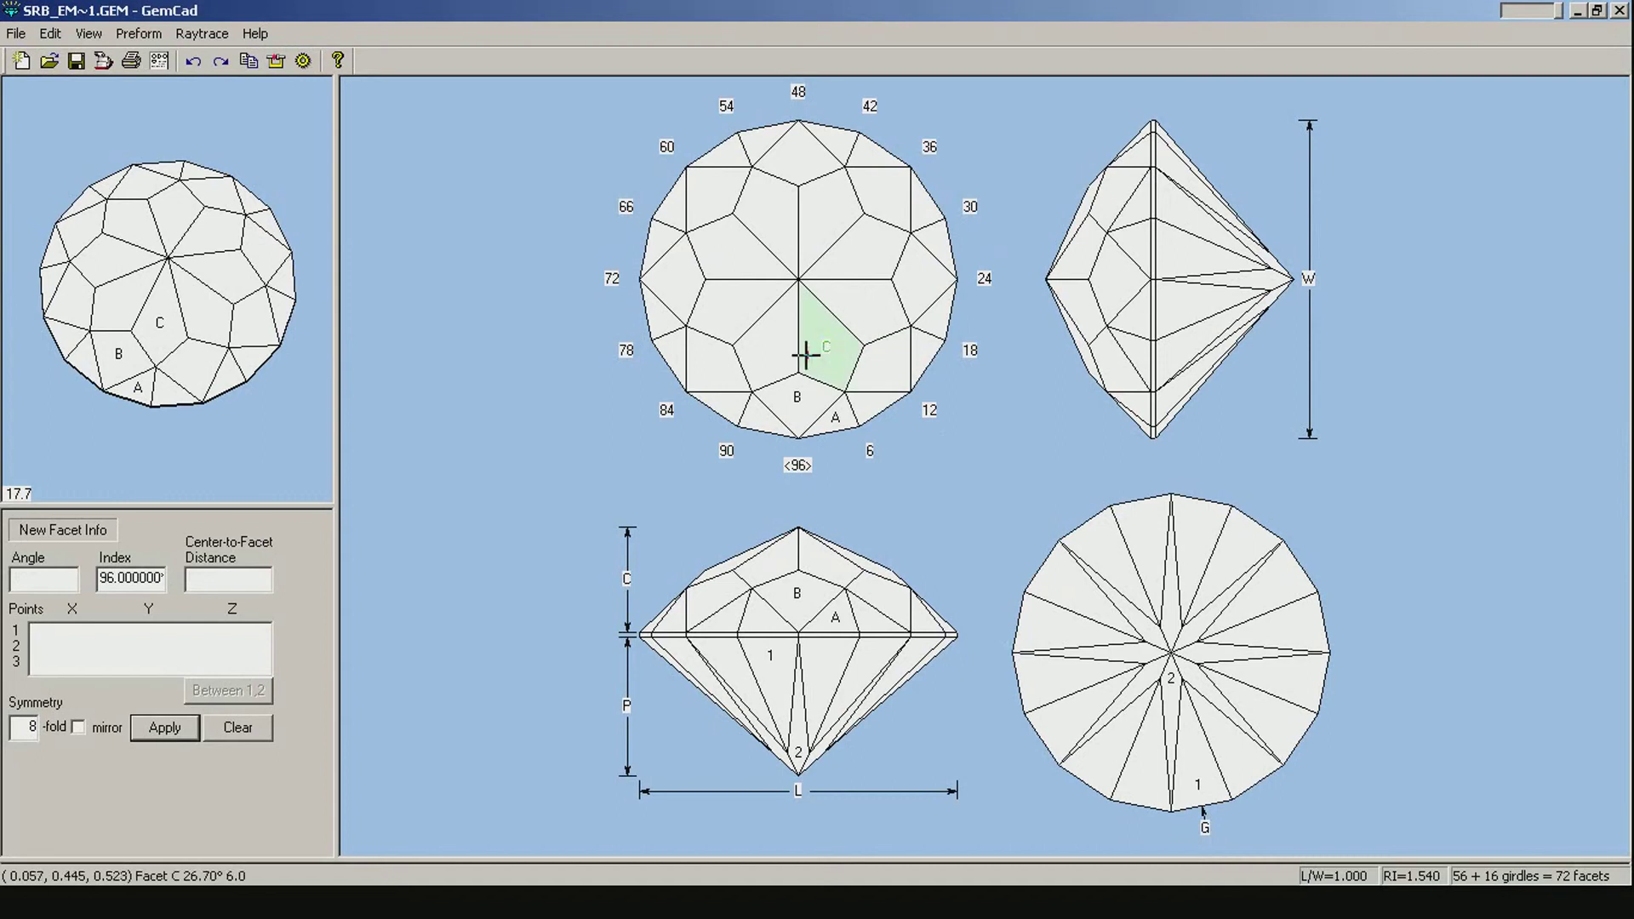
double_click(797, 372)
click(890, 427)
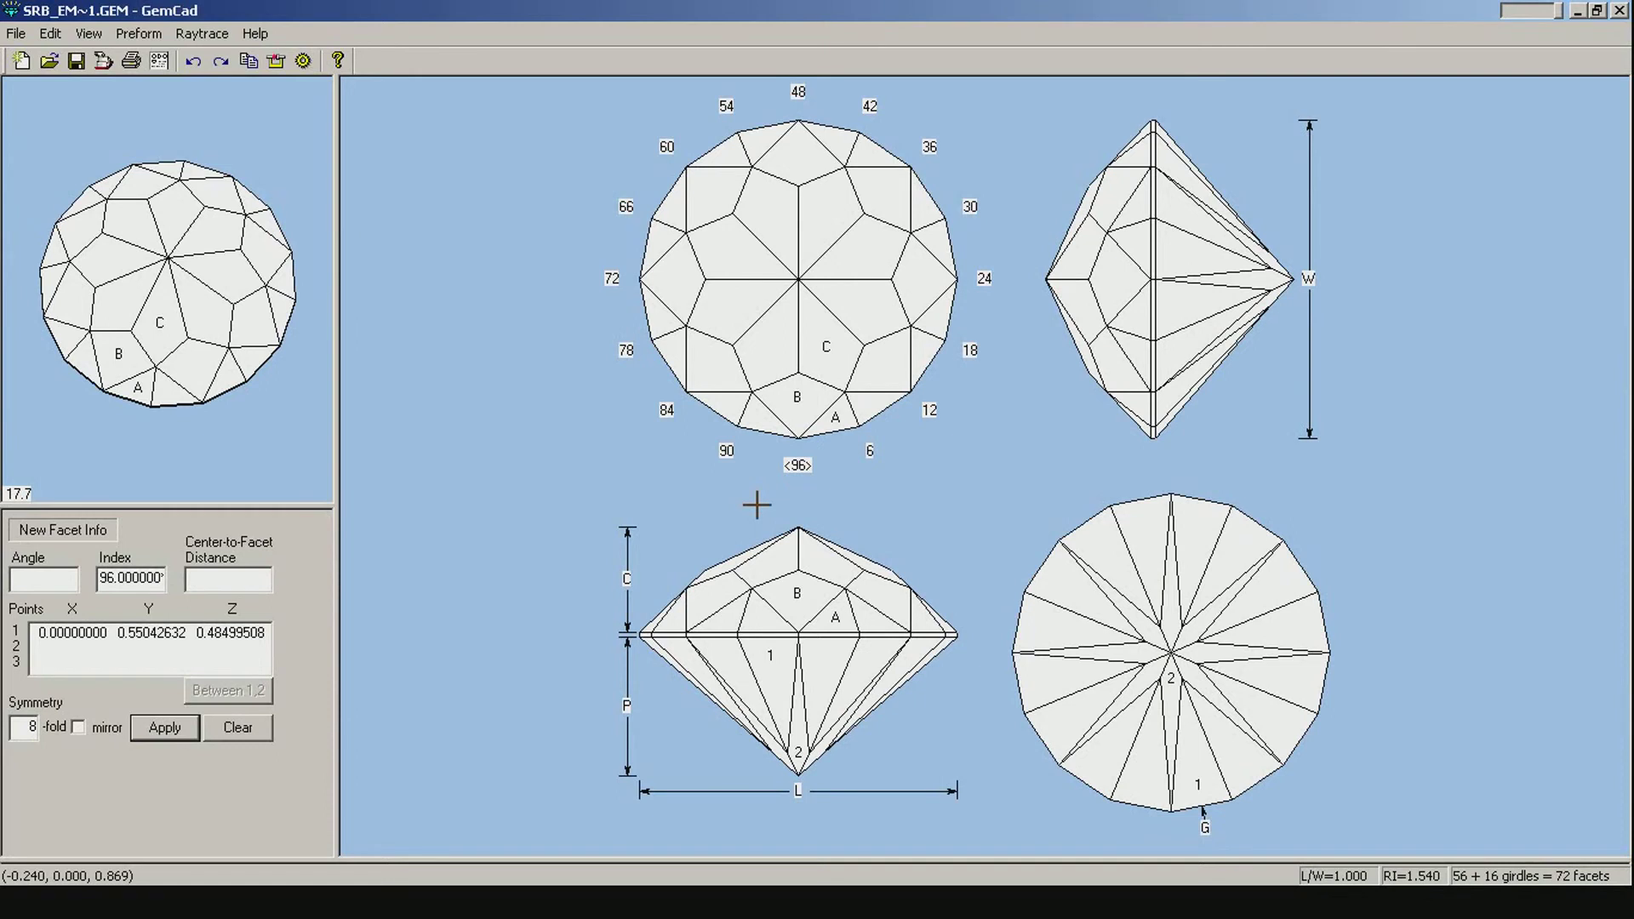
click(816, 337)
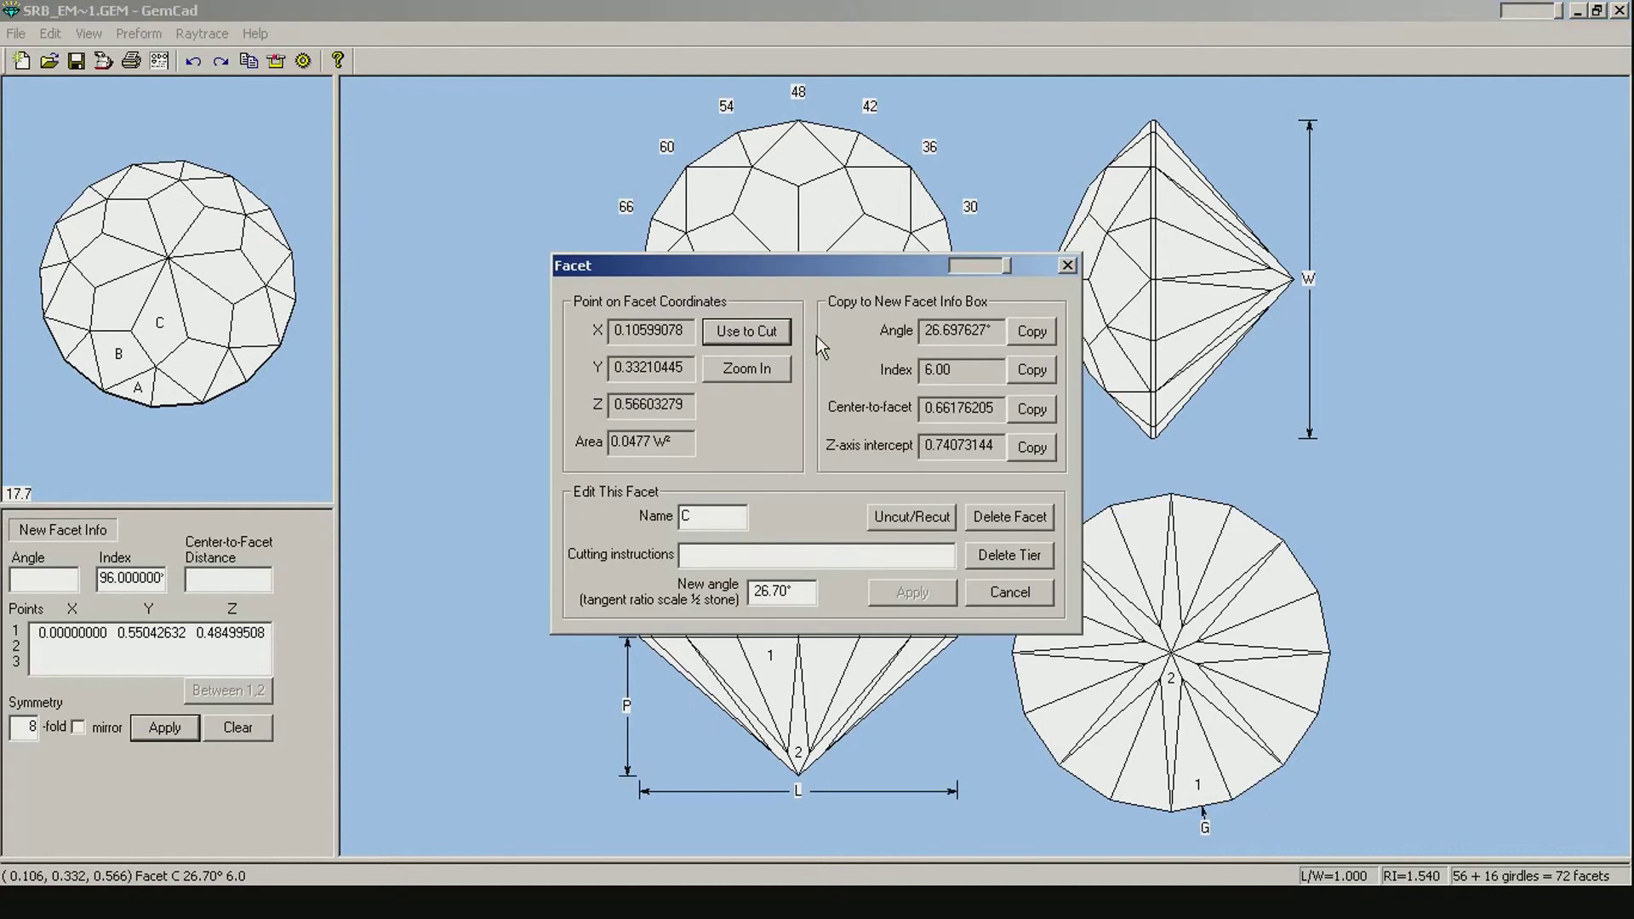
click(747, 332)
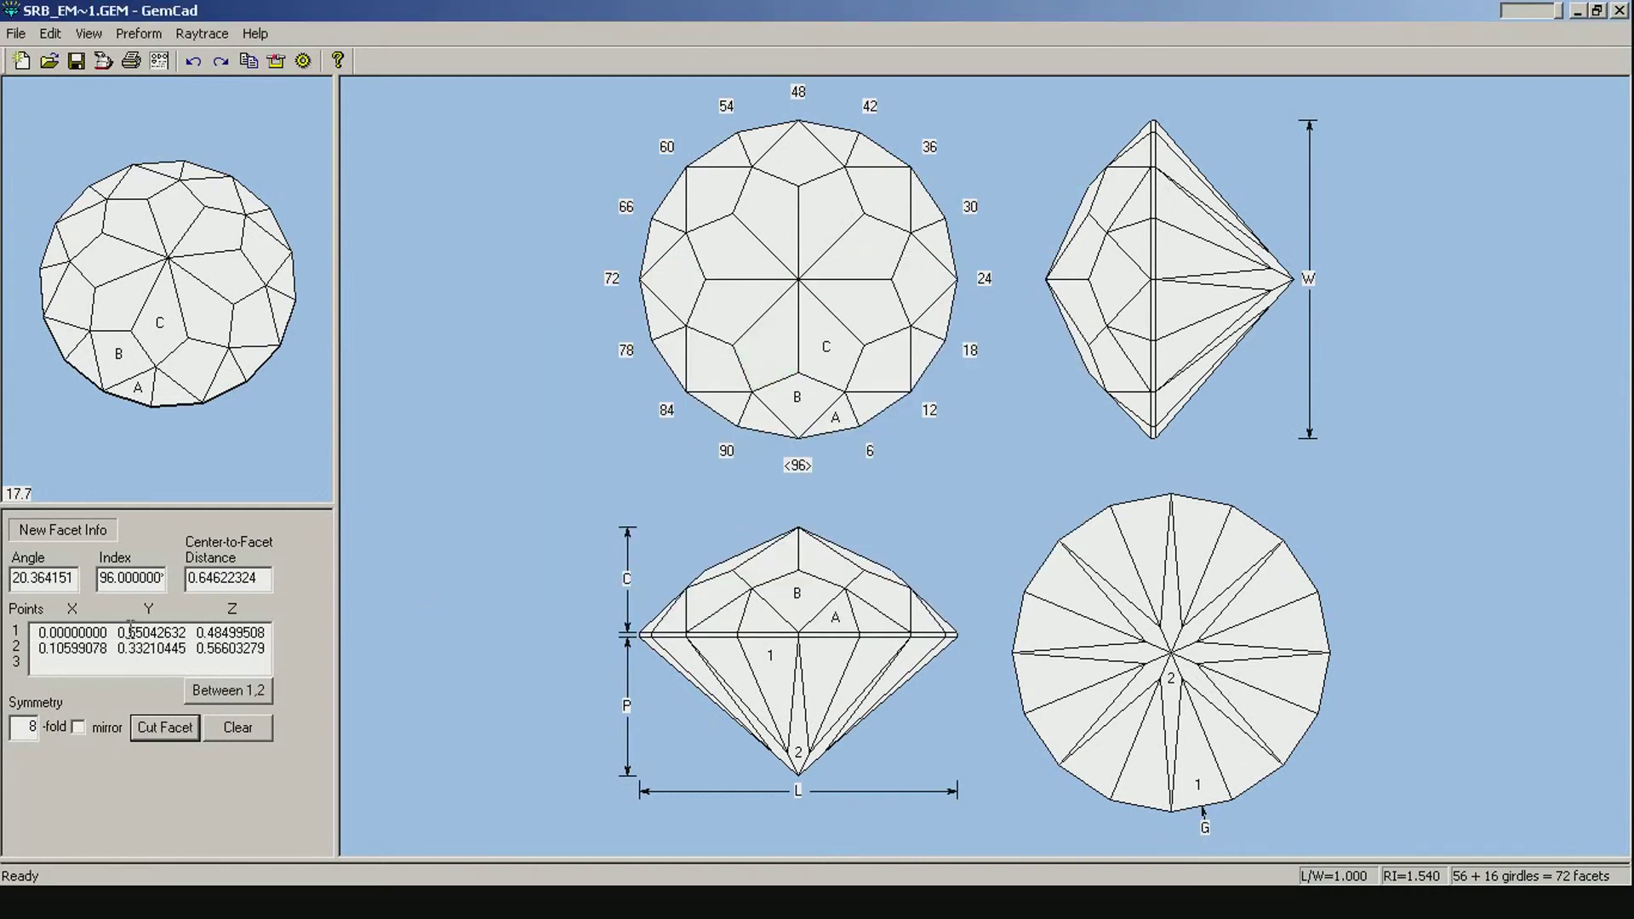
click(165, 729)
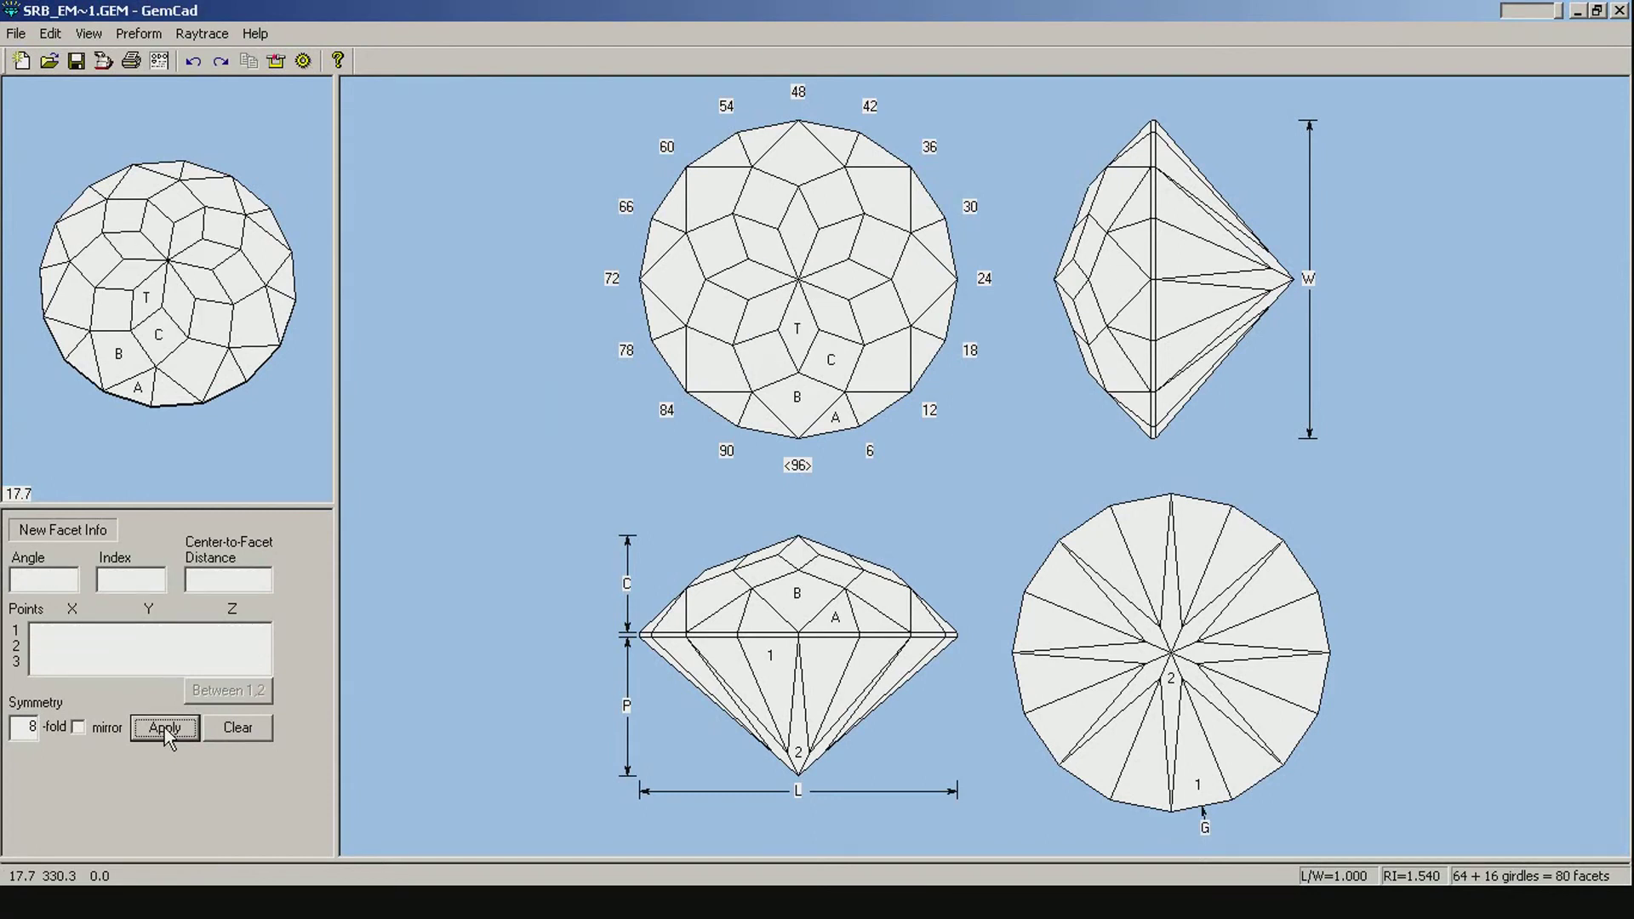
Cut a flat 0° table through the meet point between facets T and C
drag(229, 366, 170, 324)
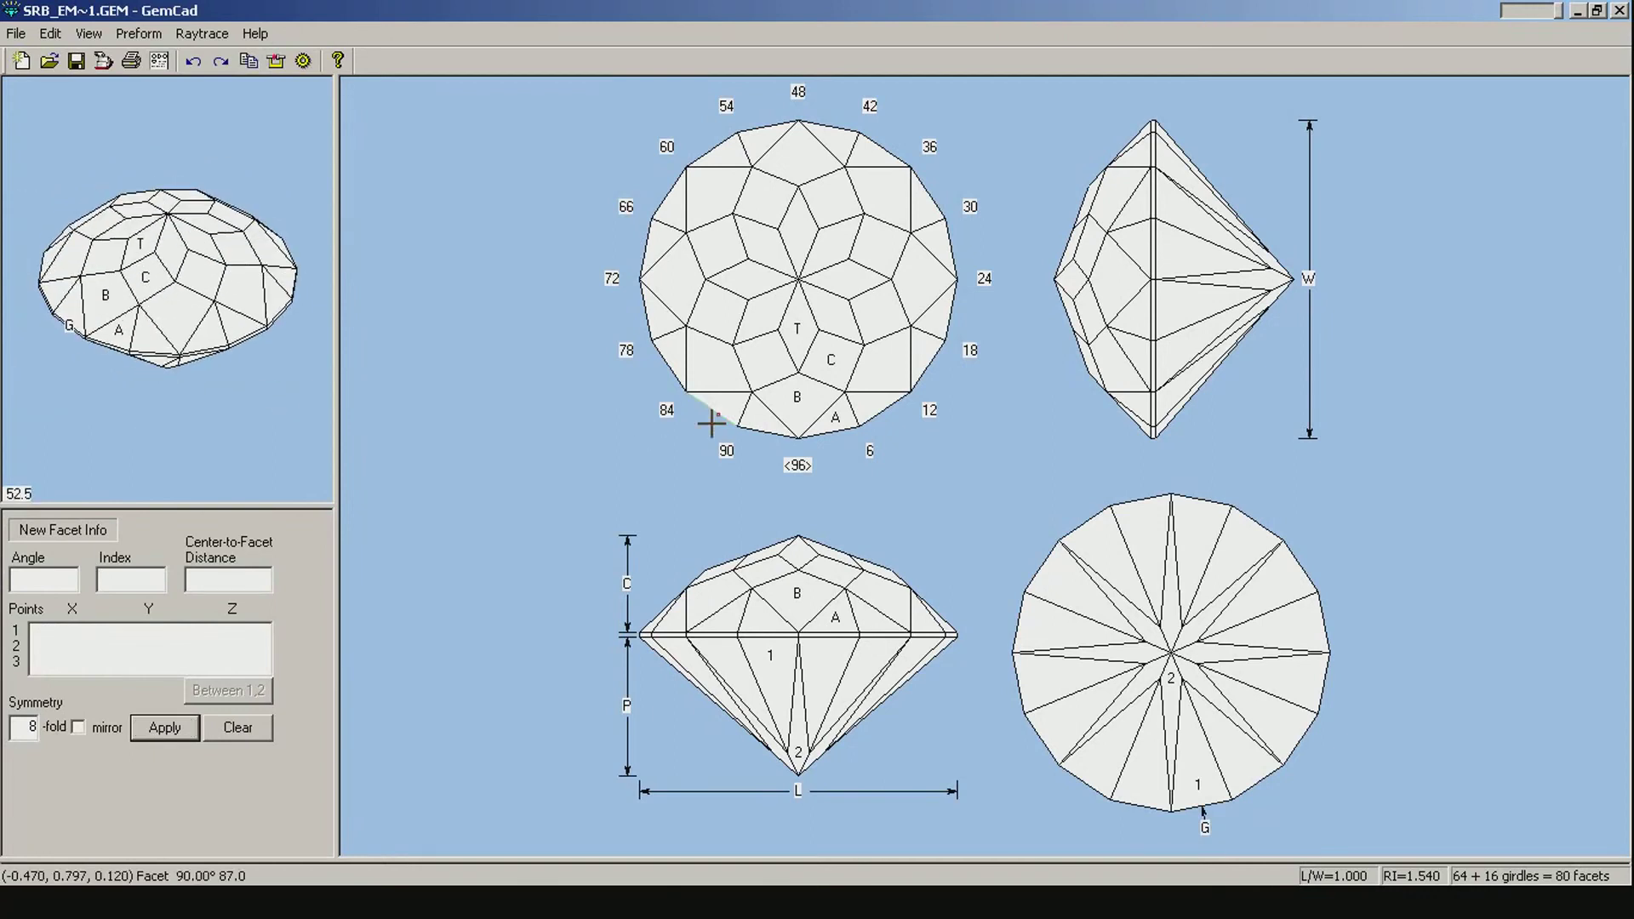
click(818, 330)
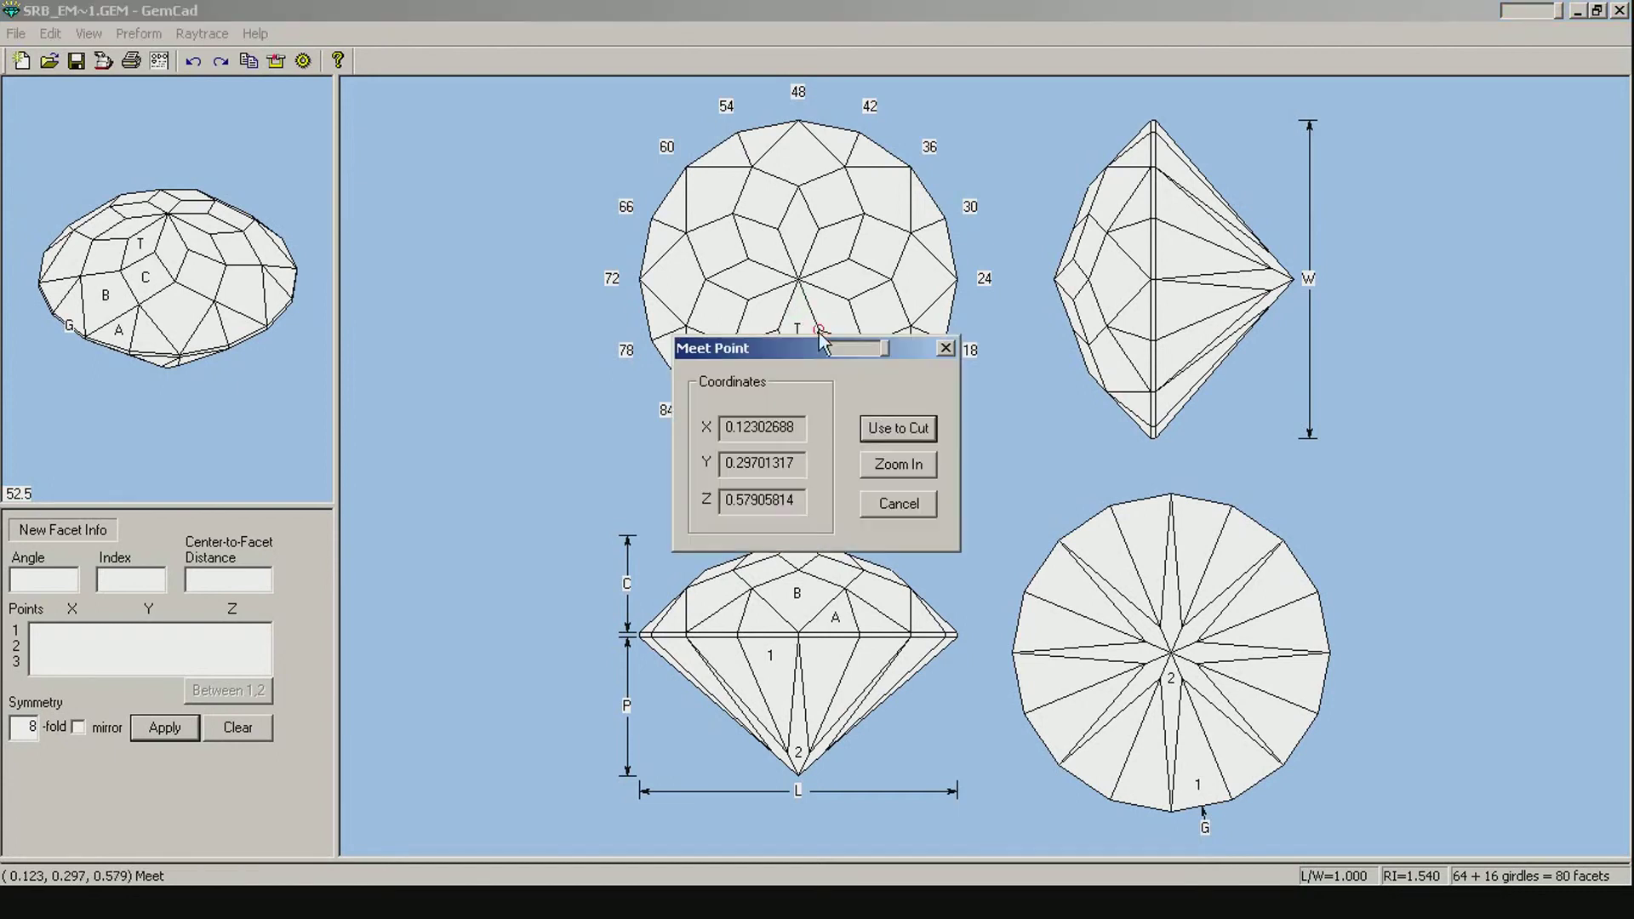
click(899, 428)
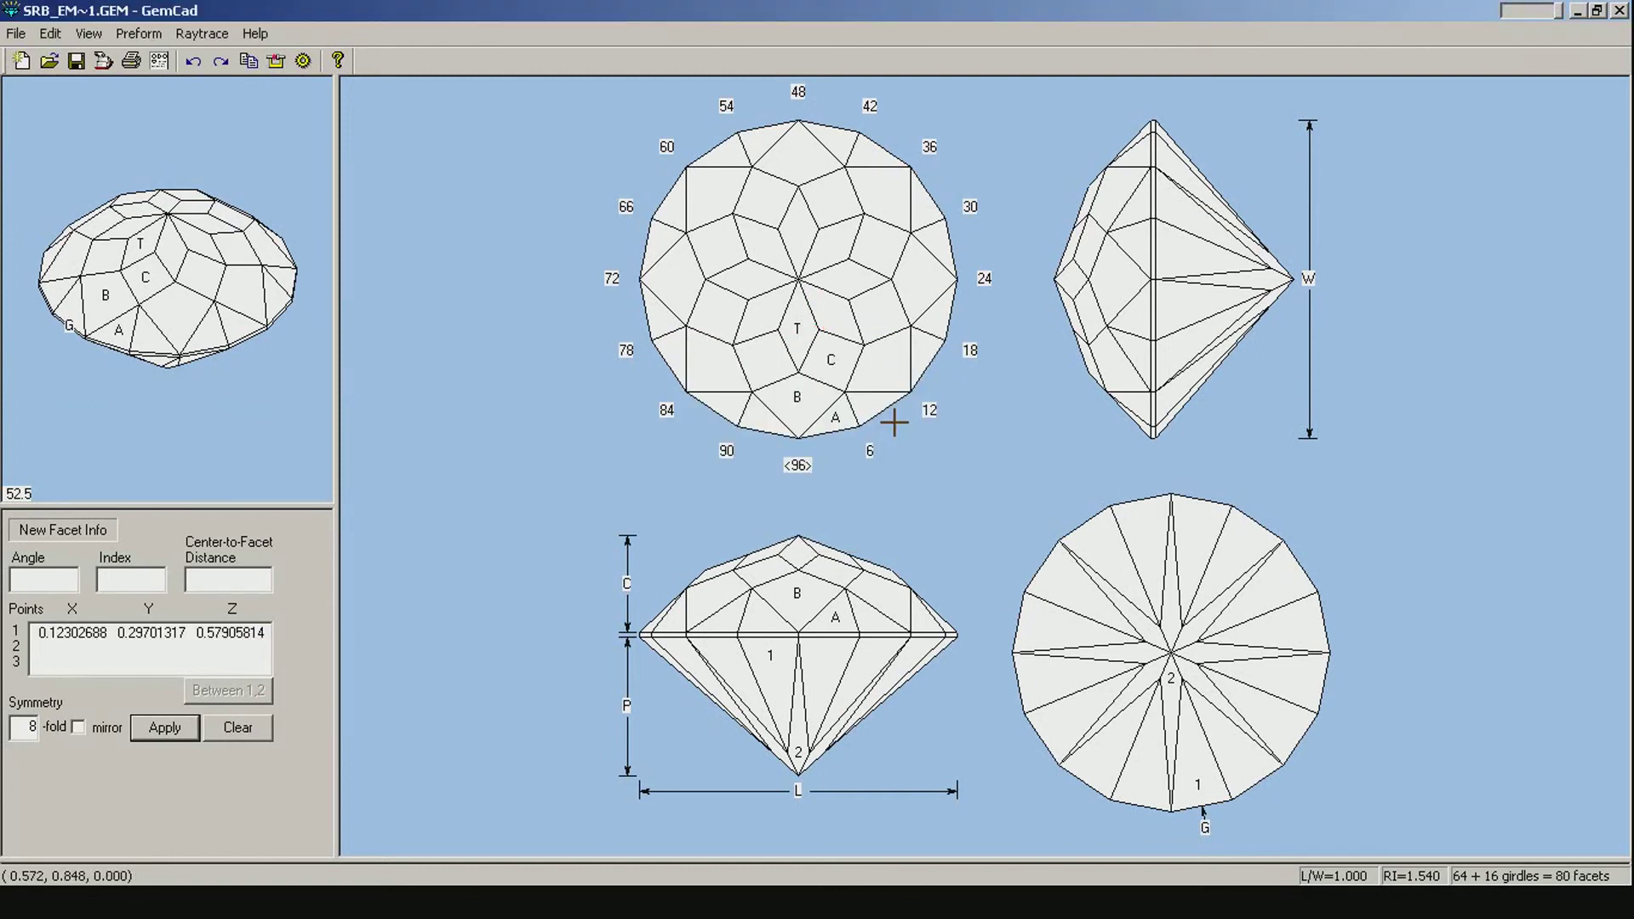
click(65, 581)
text(0)
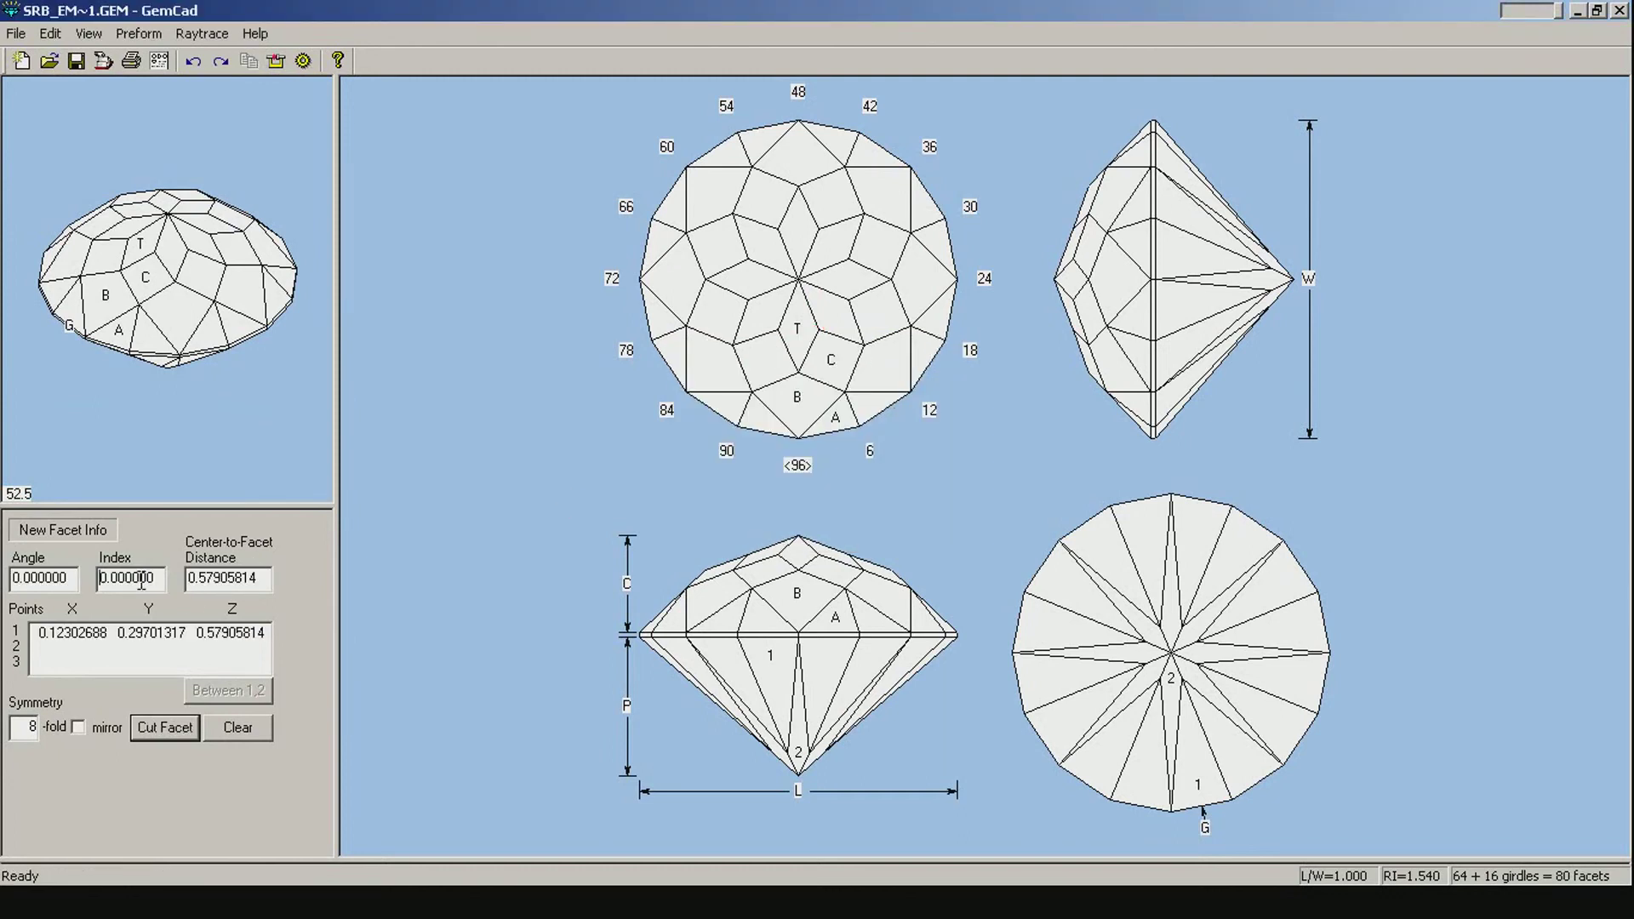
click(138, 588)
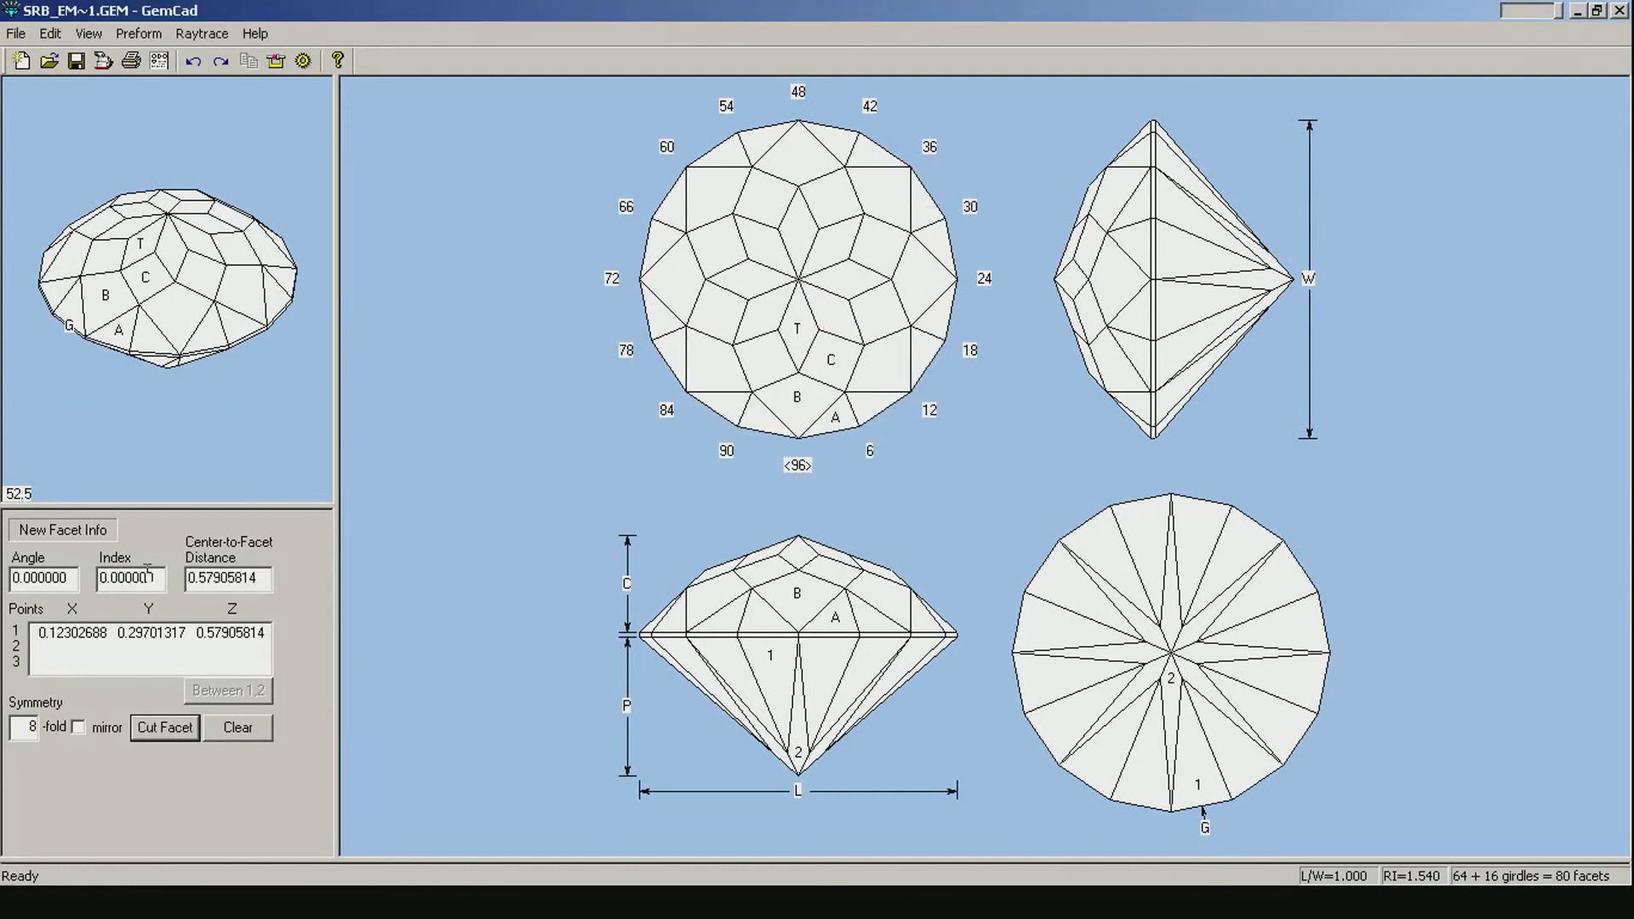
click(165, 729)
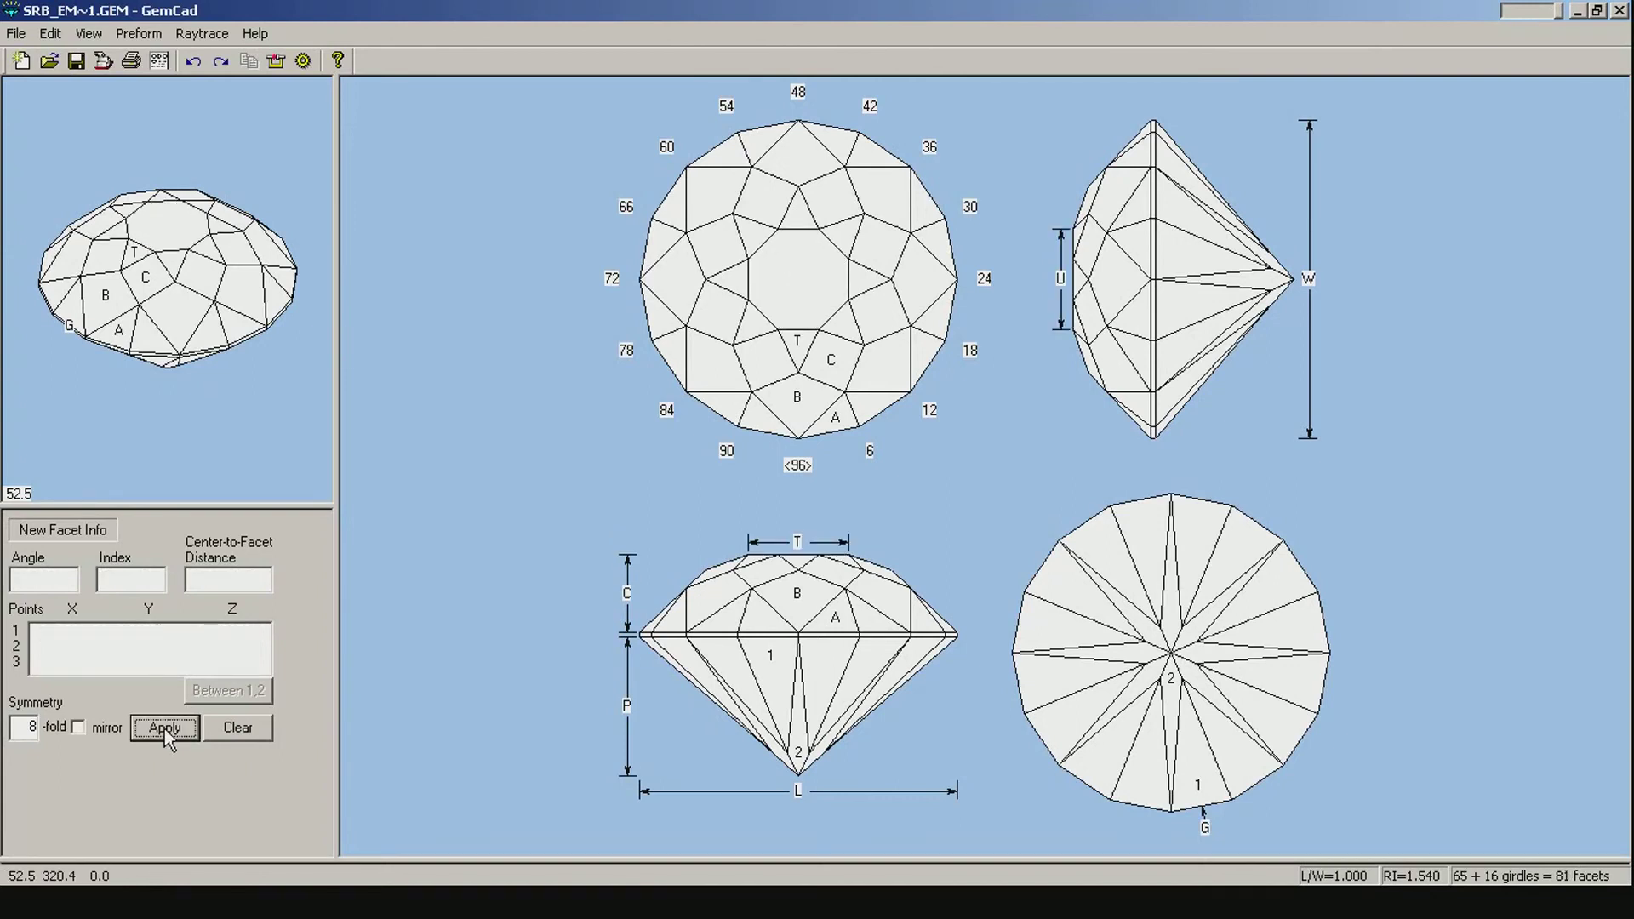
Uncut the flat table and the T tier, and clear the new facet info
drag(143, 407, 189, 294)
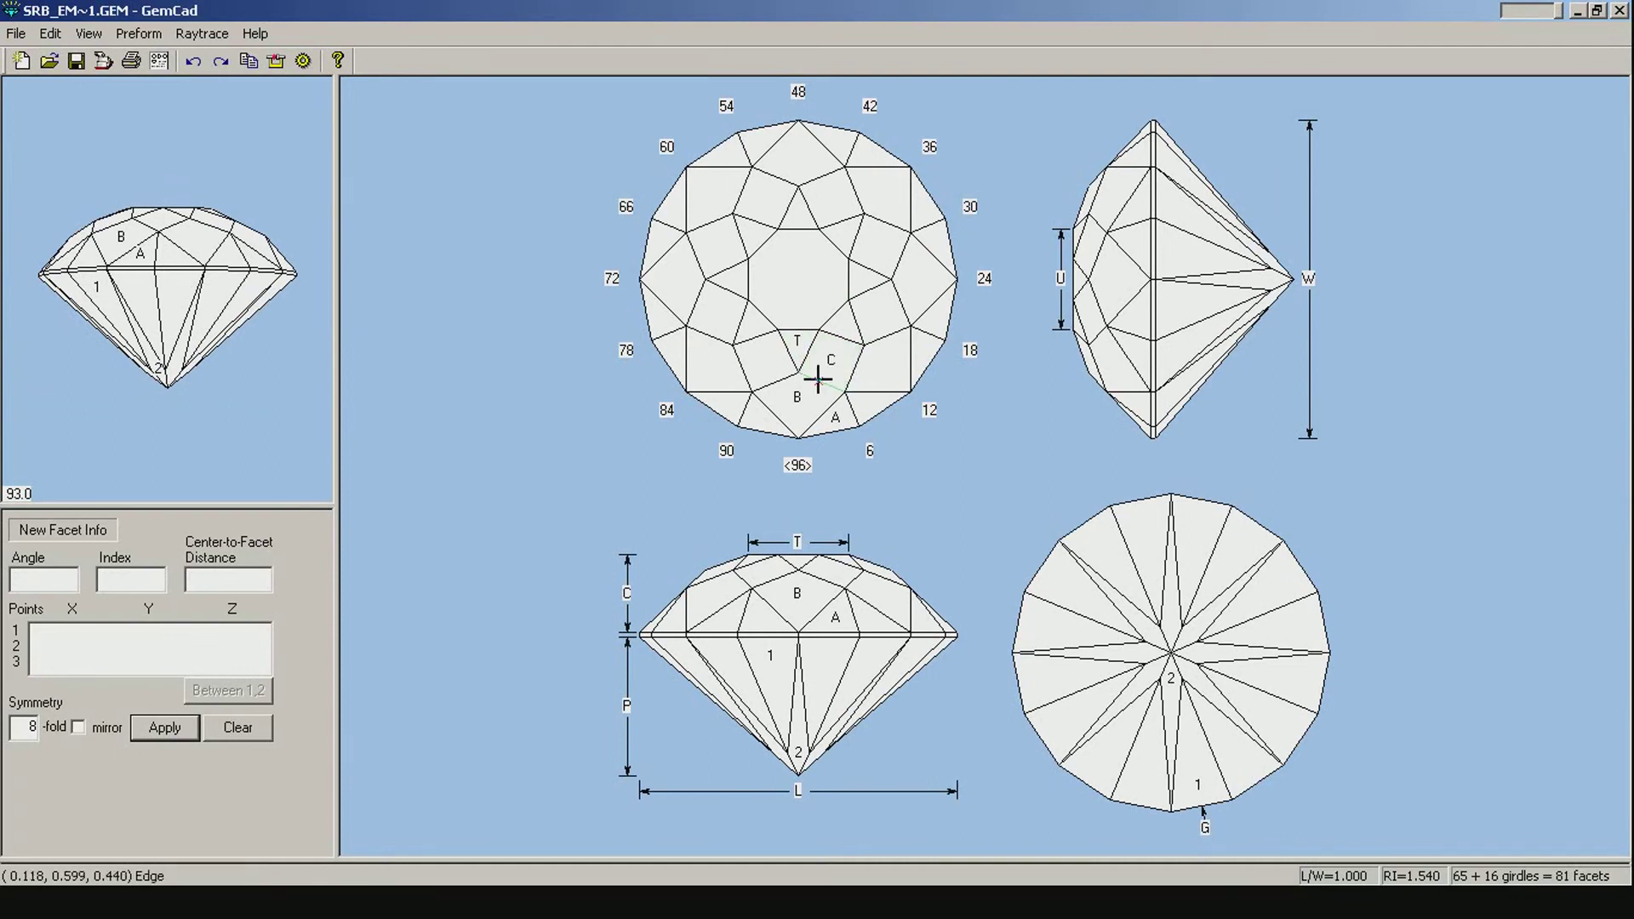
double_click(803, 310)
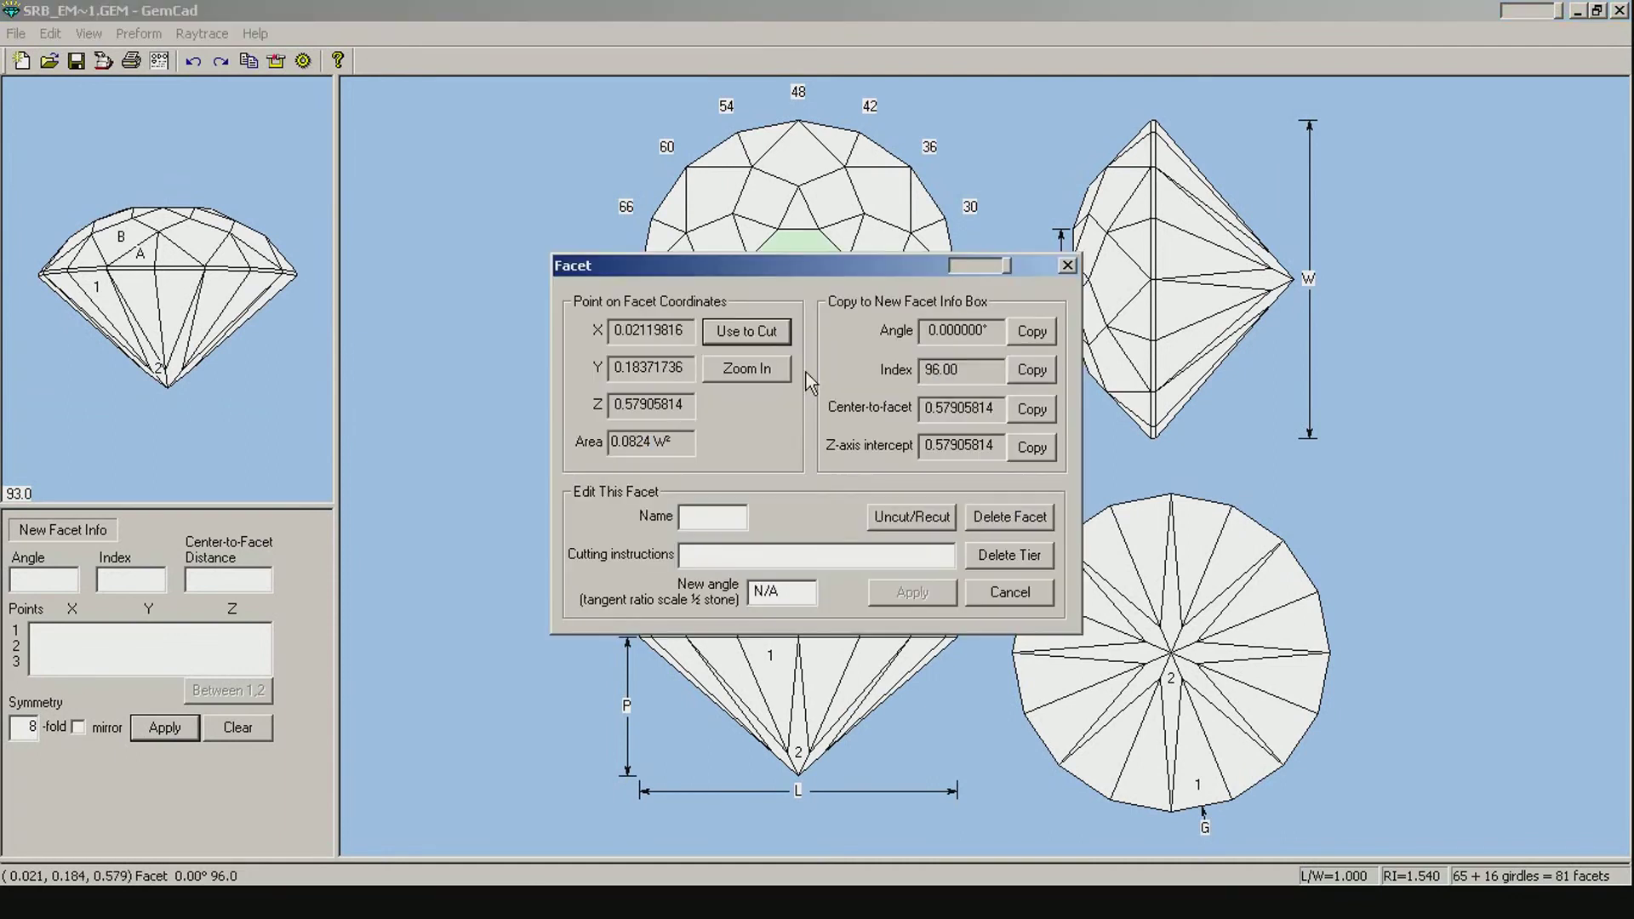
click(912, 517)
double_click(804, 341)
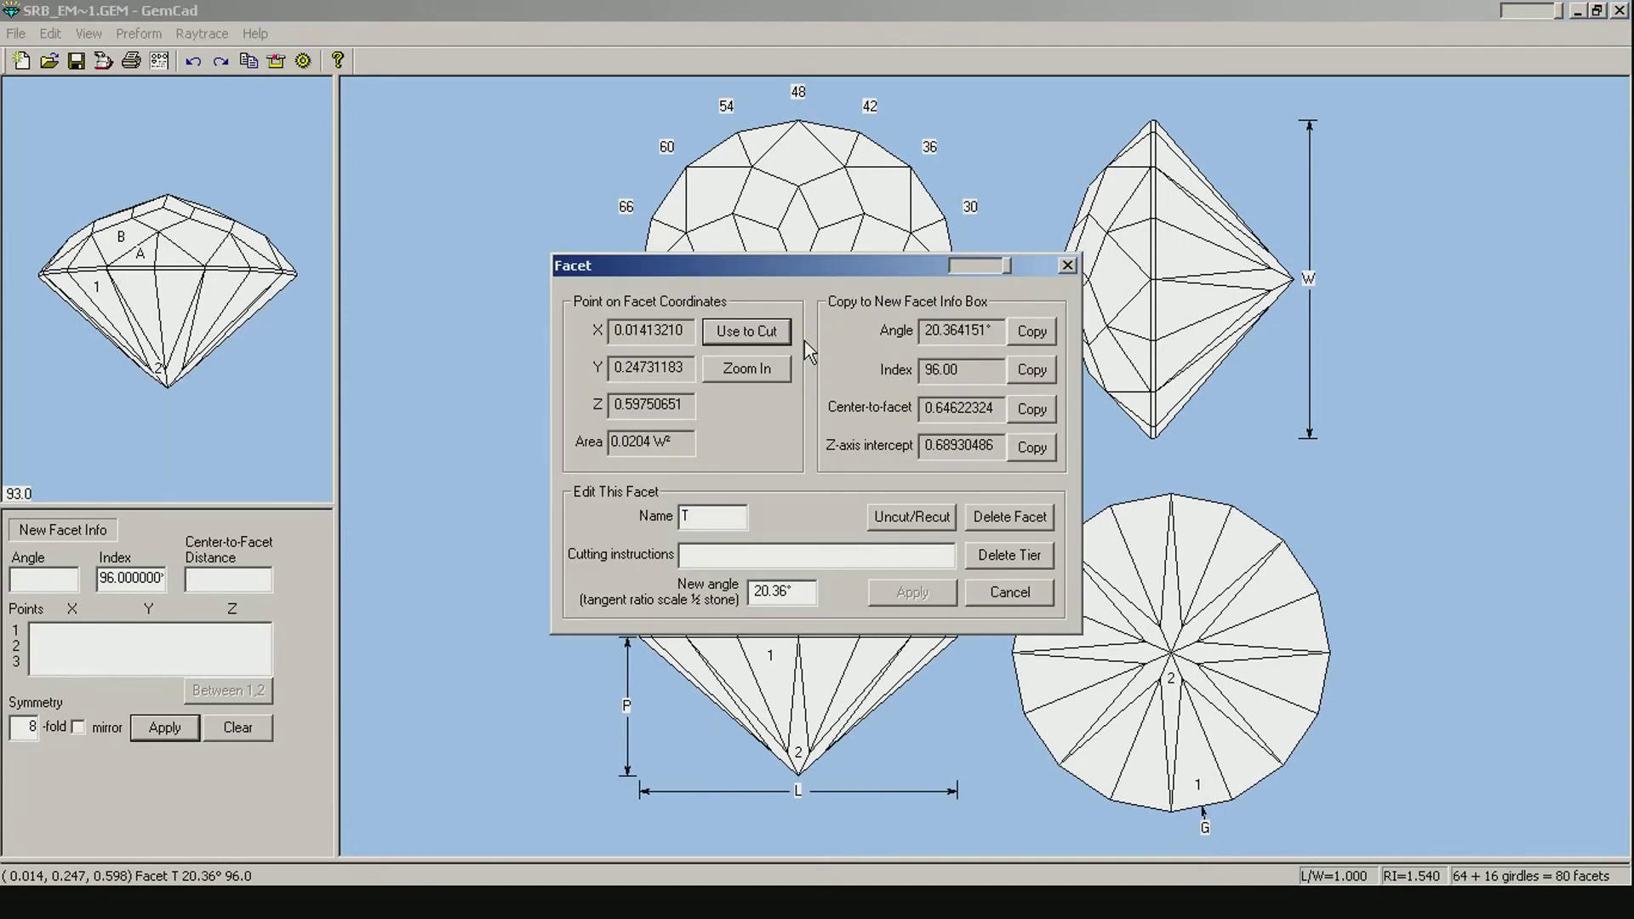
click(907, 521)
click(243, 727)
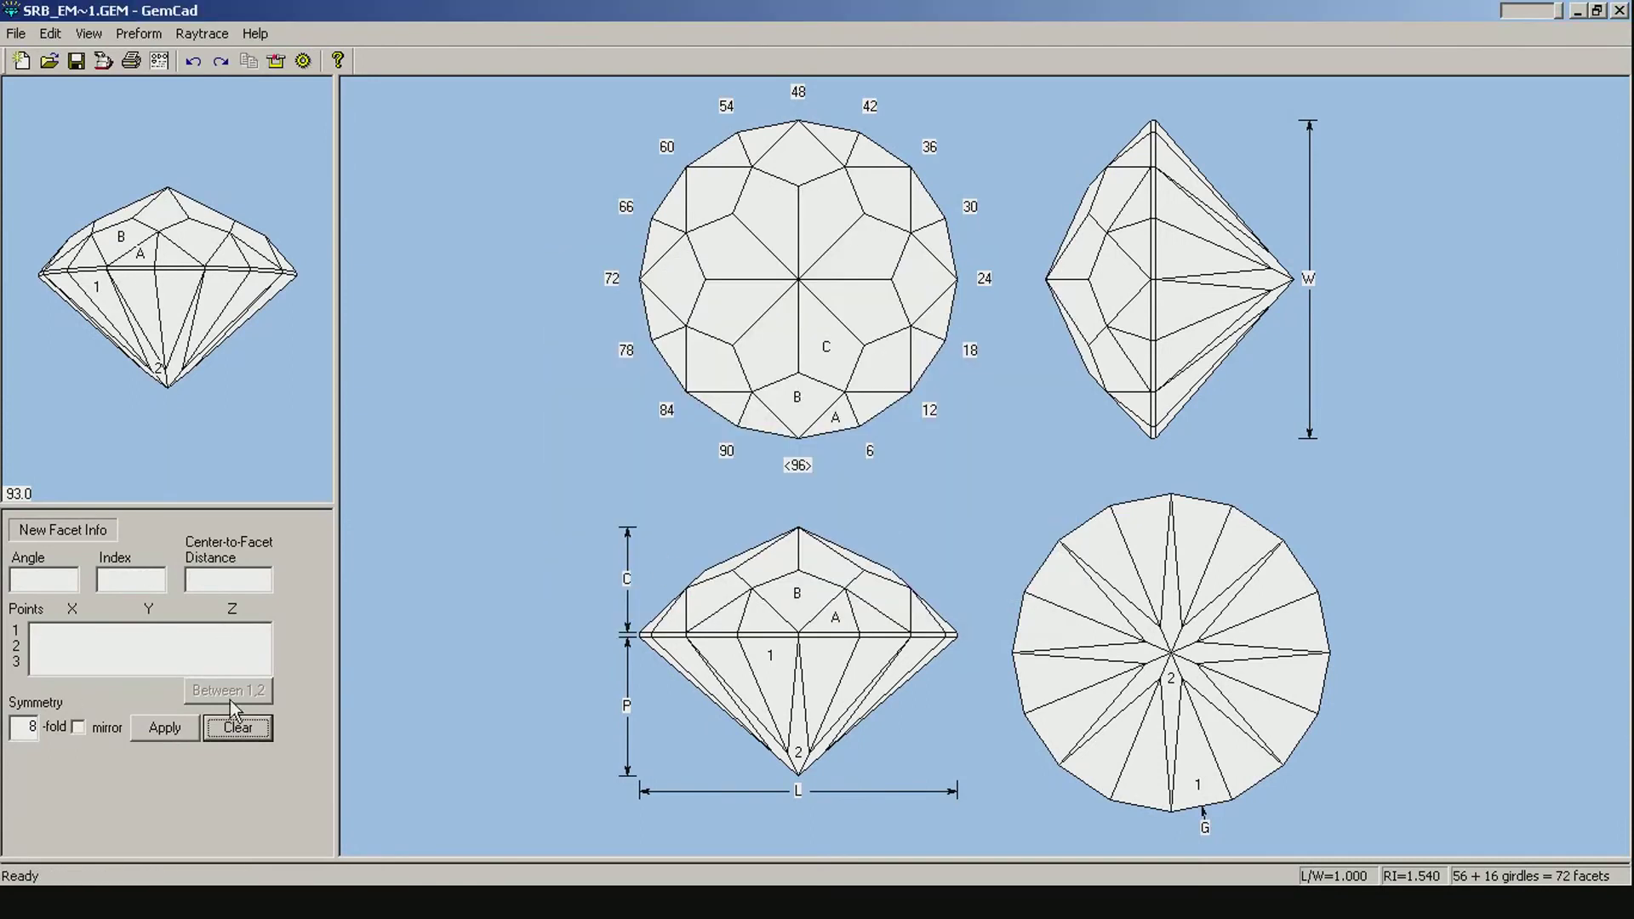
Cut an 8-fold tier through facet B's inner meet point, a point on the index 90 facet and a point on facet C
click(798, 373)
click(899, 432)
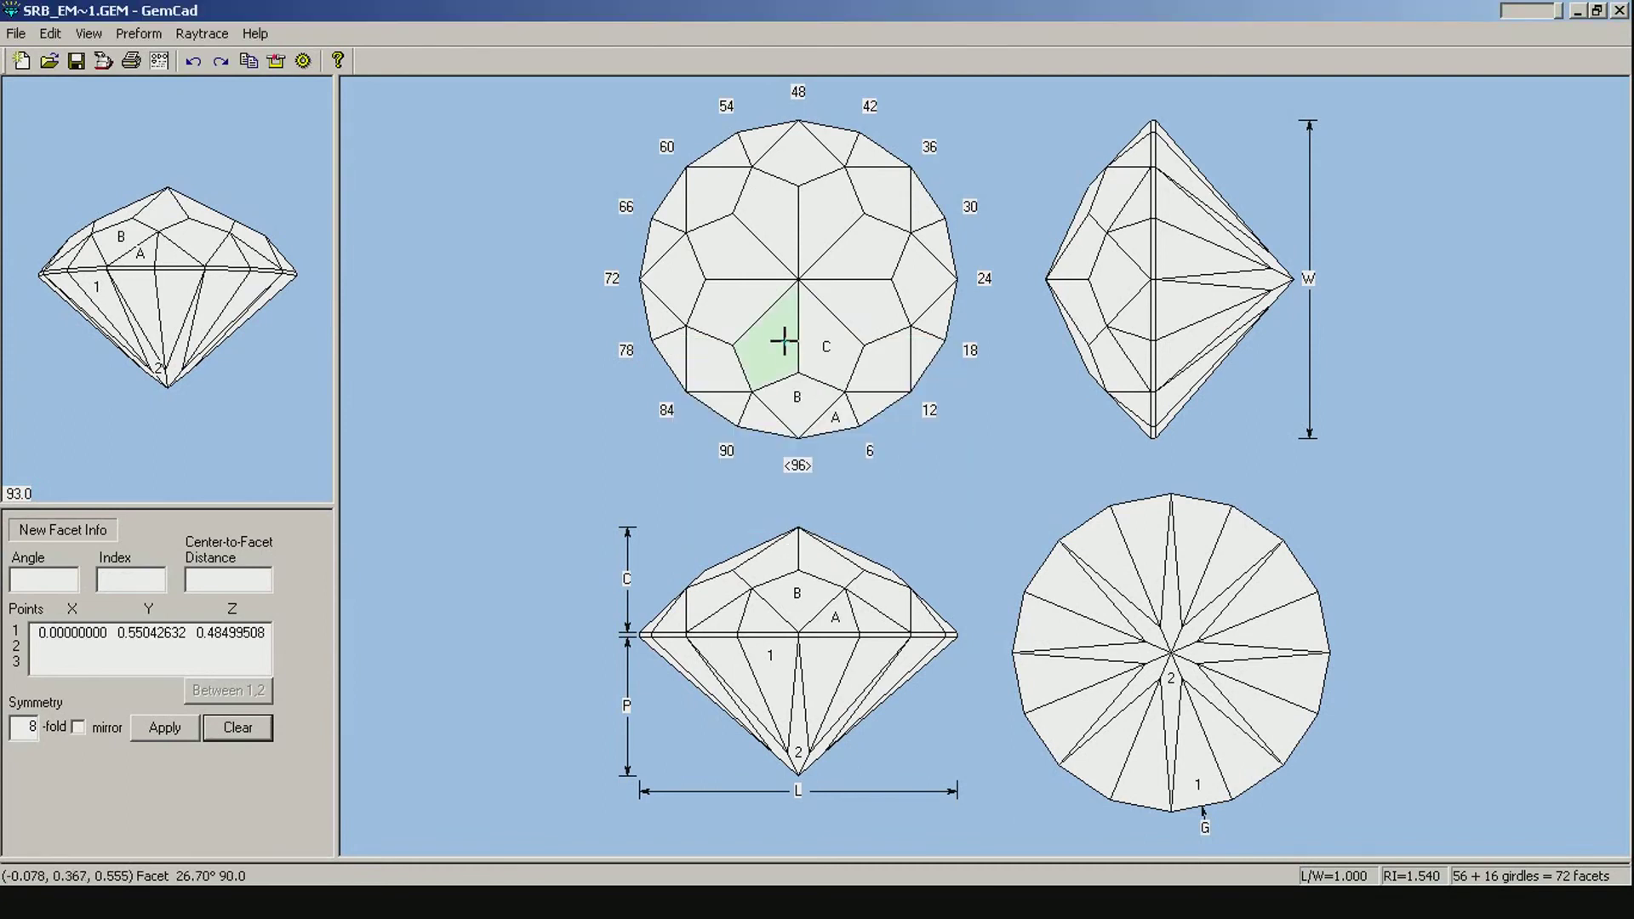
click(783, 342)
click(768, 334)
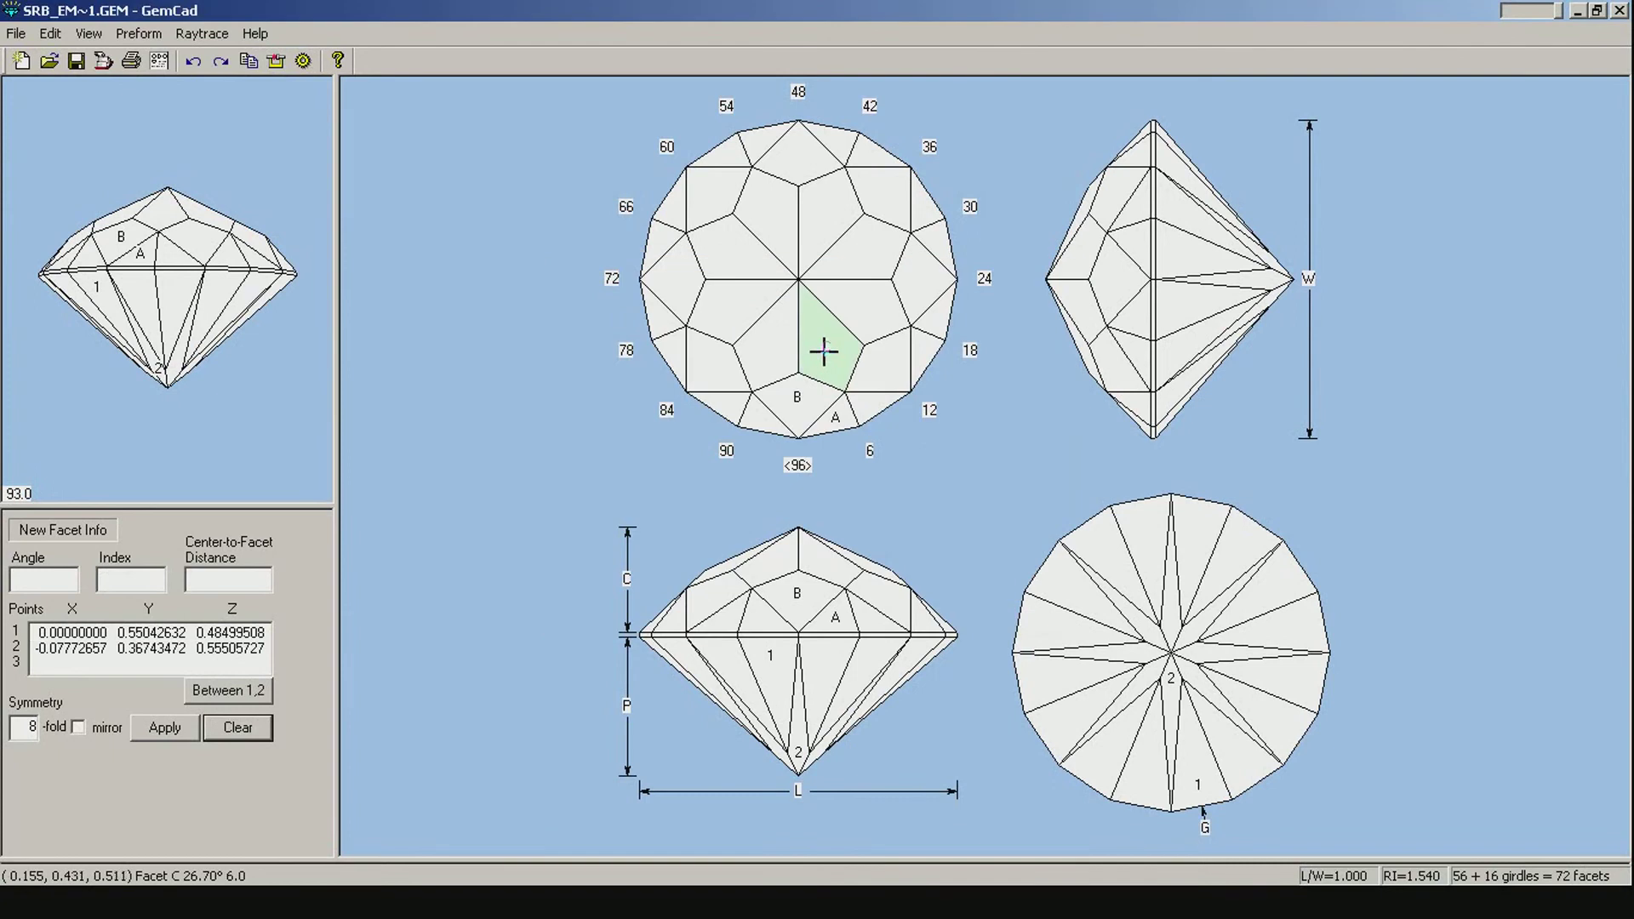
click(819, 338)
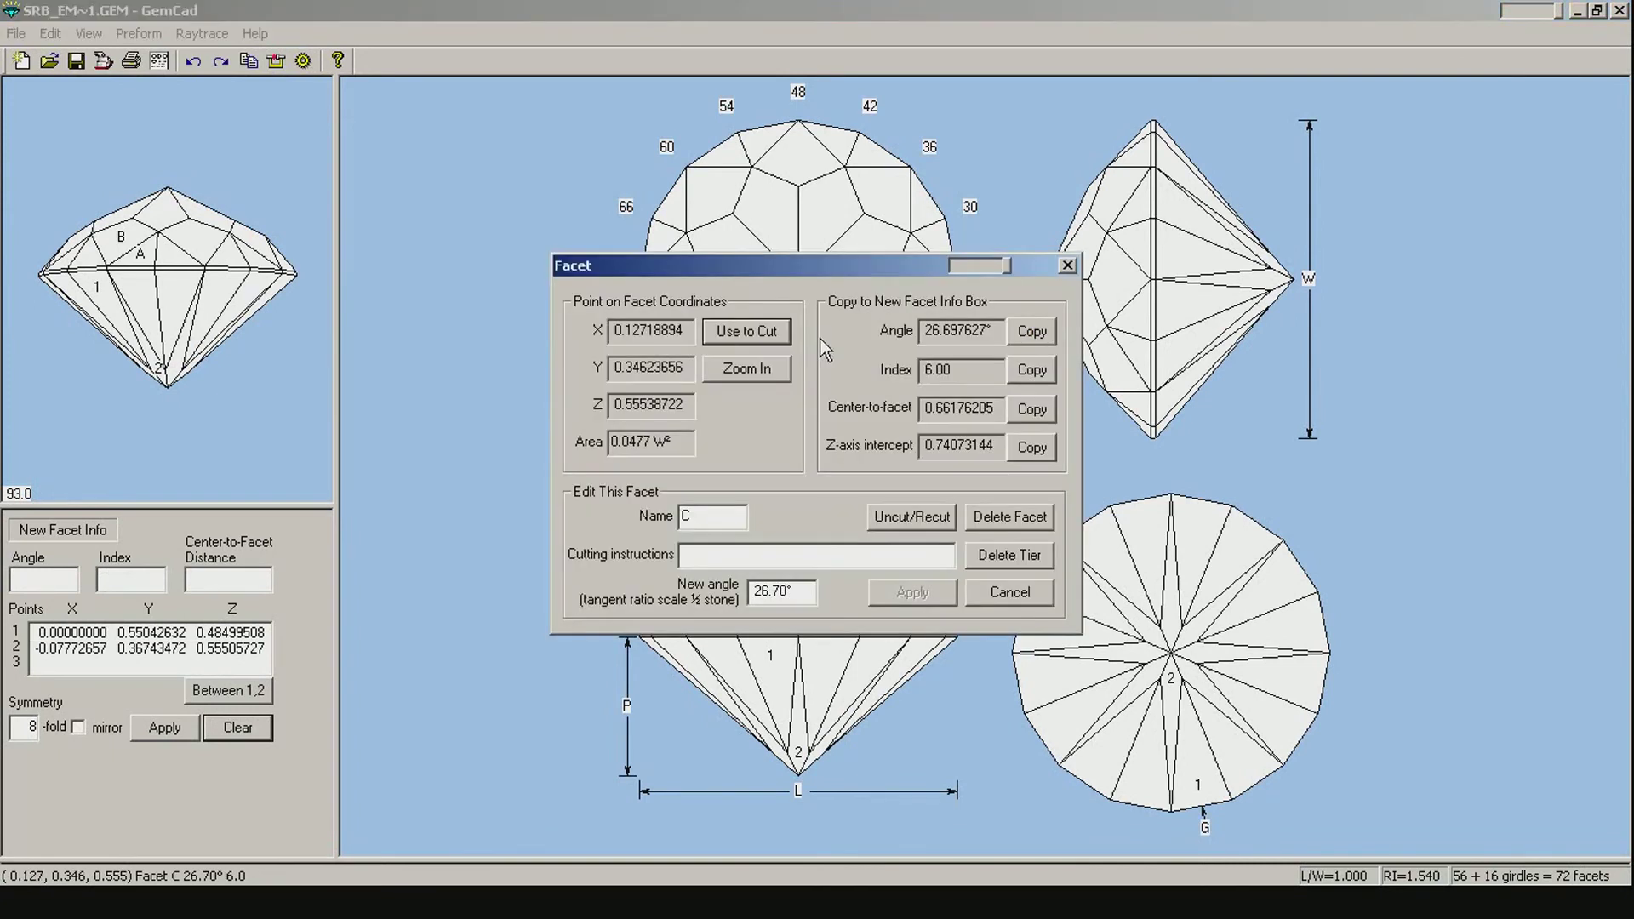
click(778, 335)
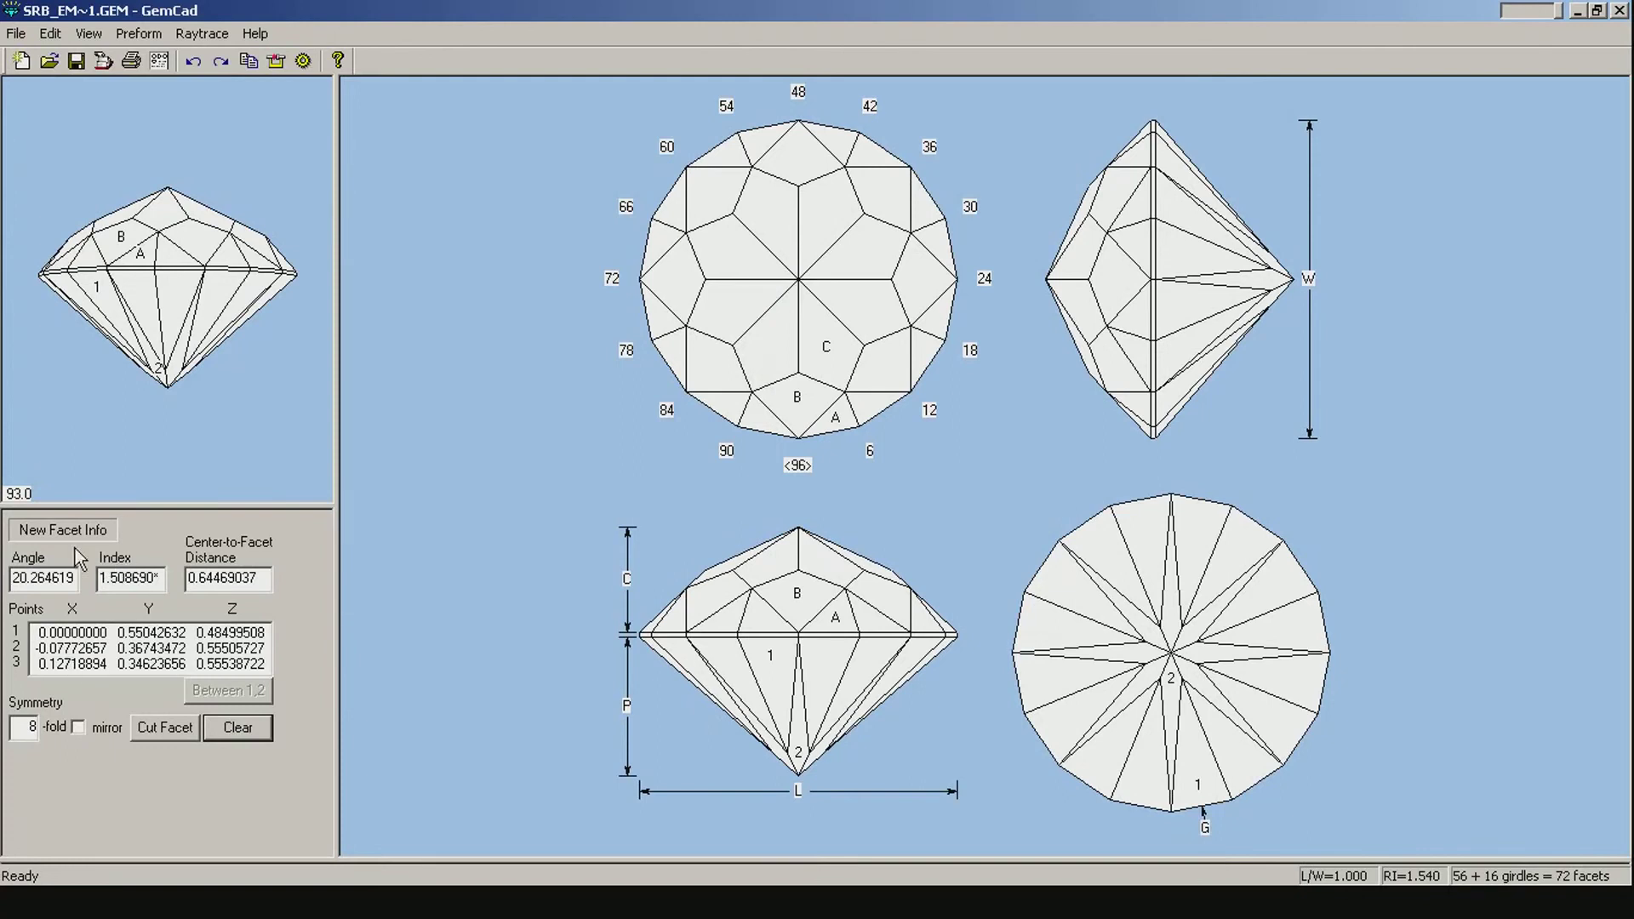
click(172, 732)
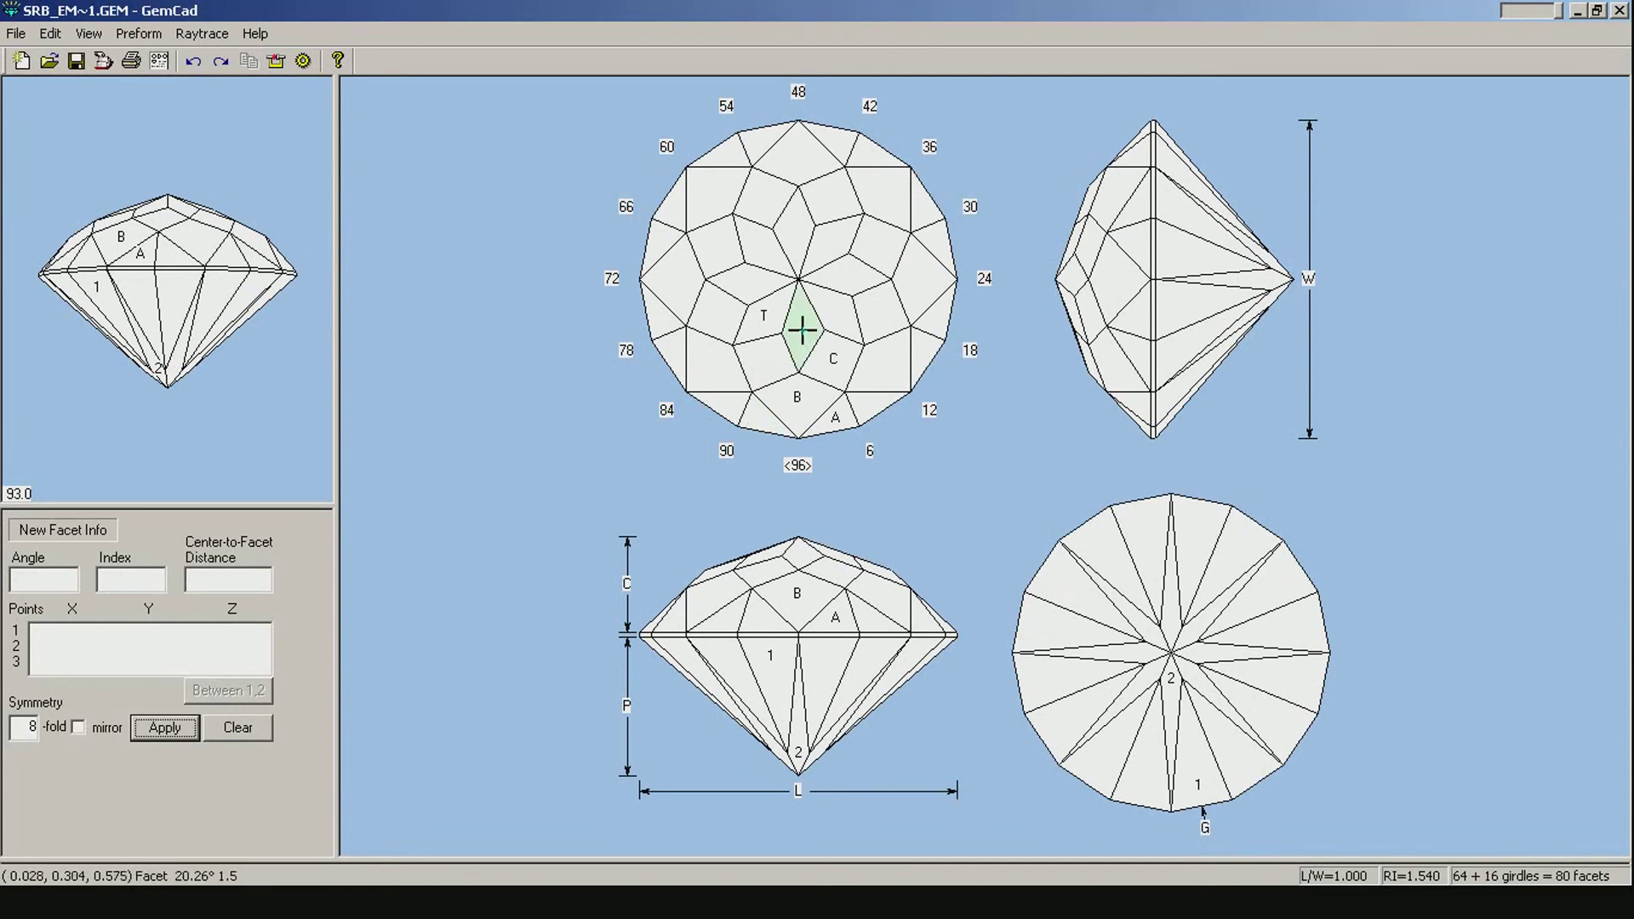
Uncut the unnamed tier at index 1.5 and recut it 8-fold at index 2 through facet B's inner meet point and a point on the index 90 facet
click(800, 360)
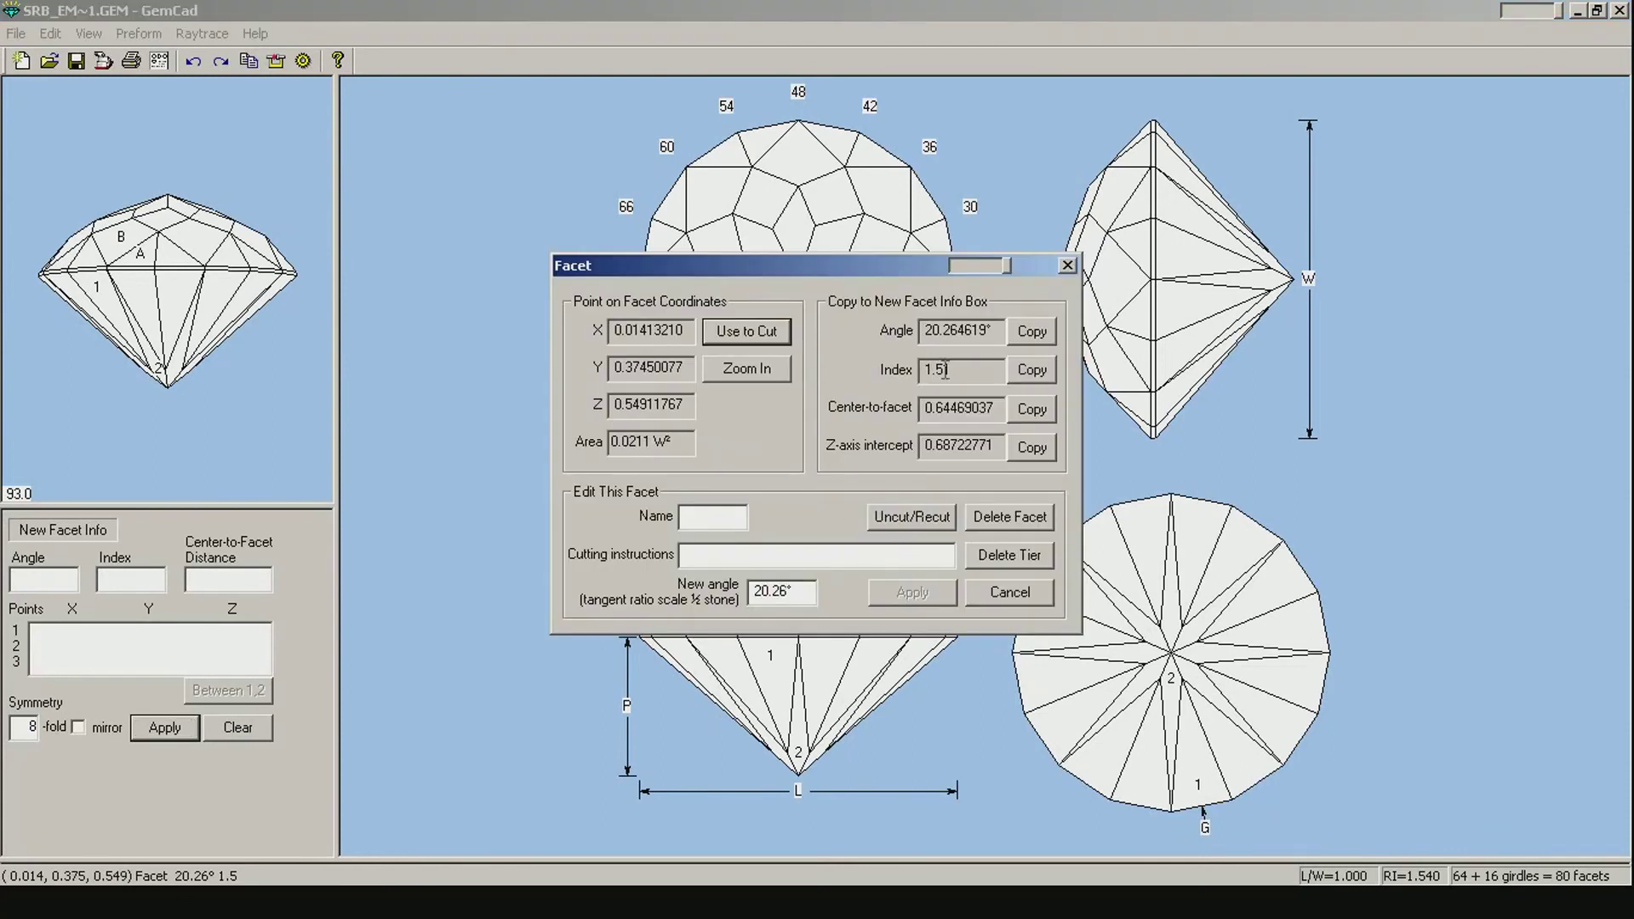
click(911, 518)
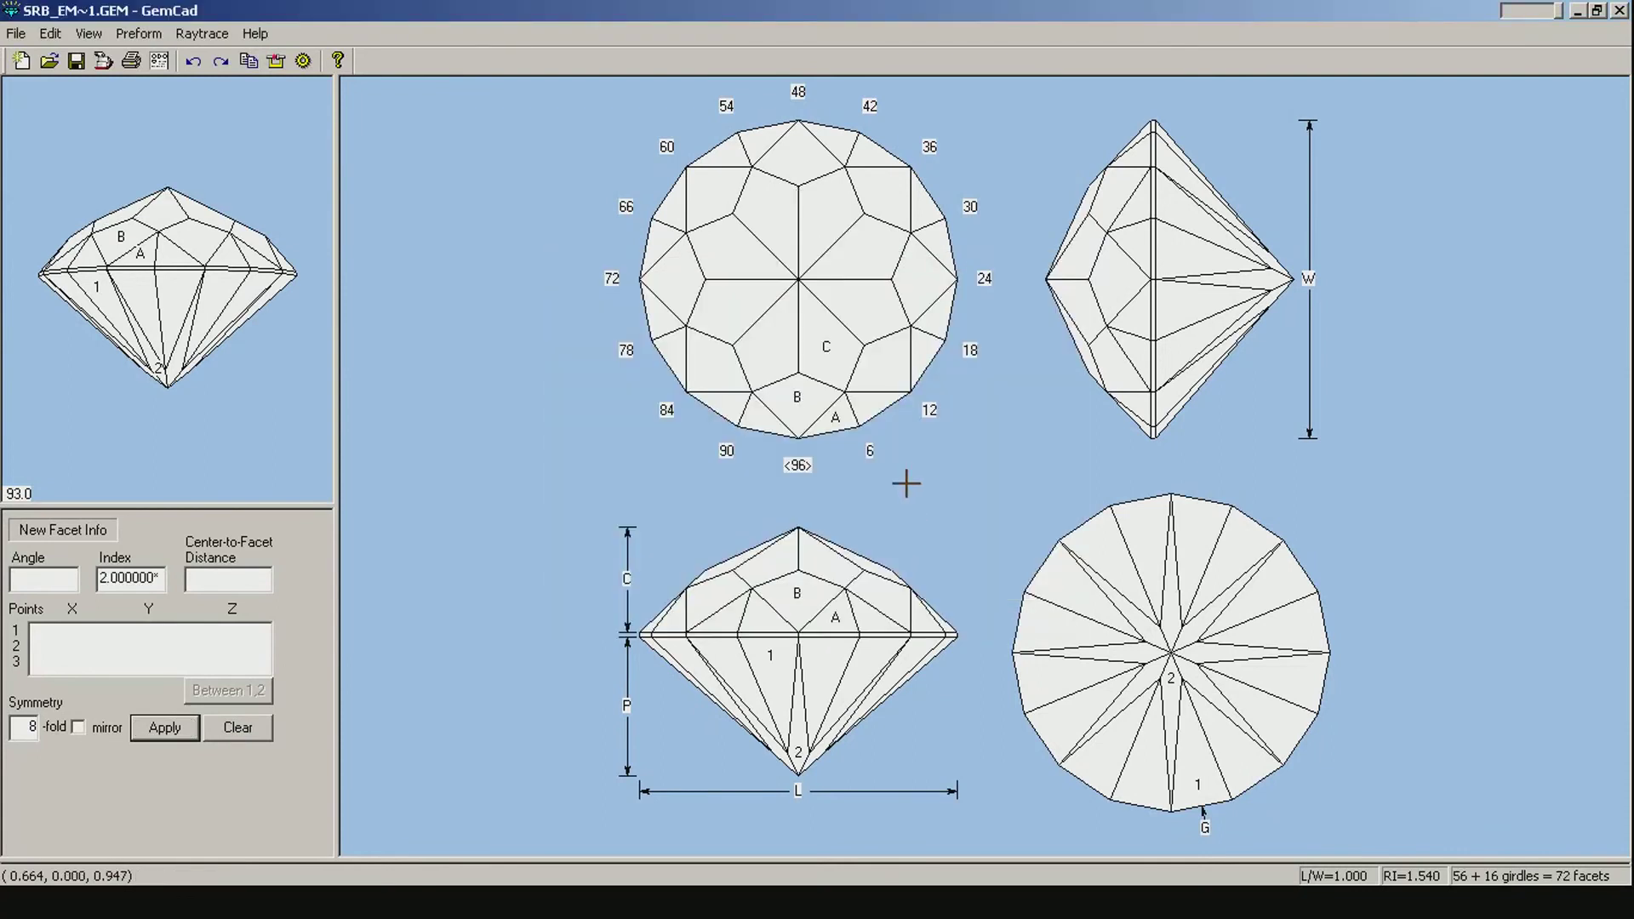
click(797, 372)
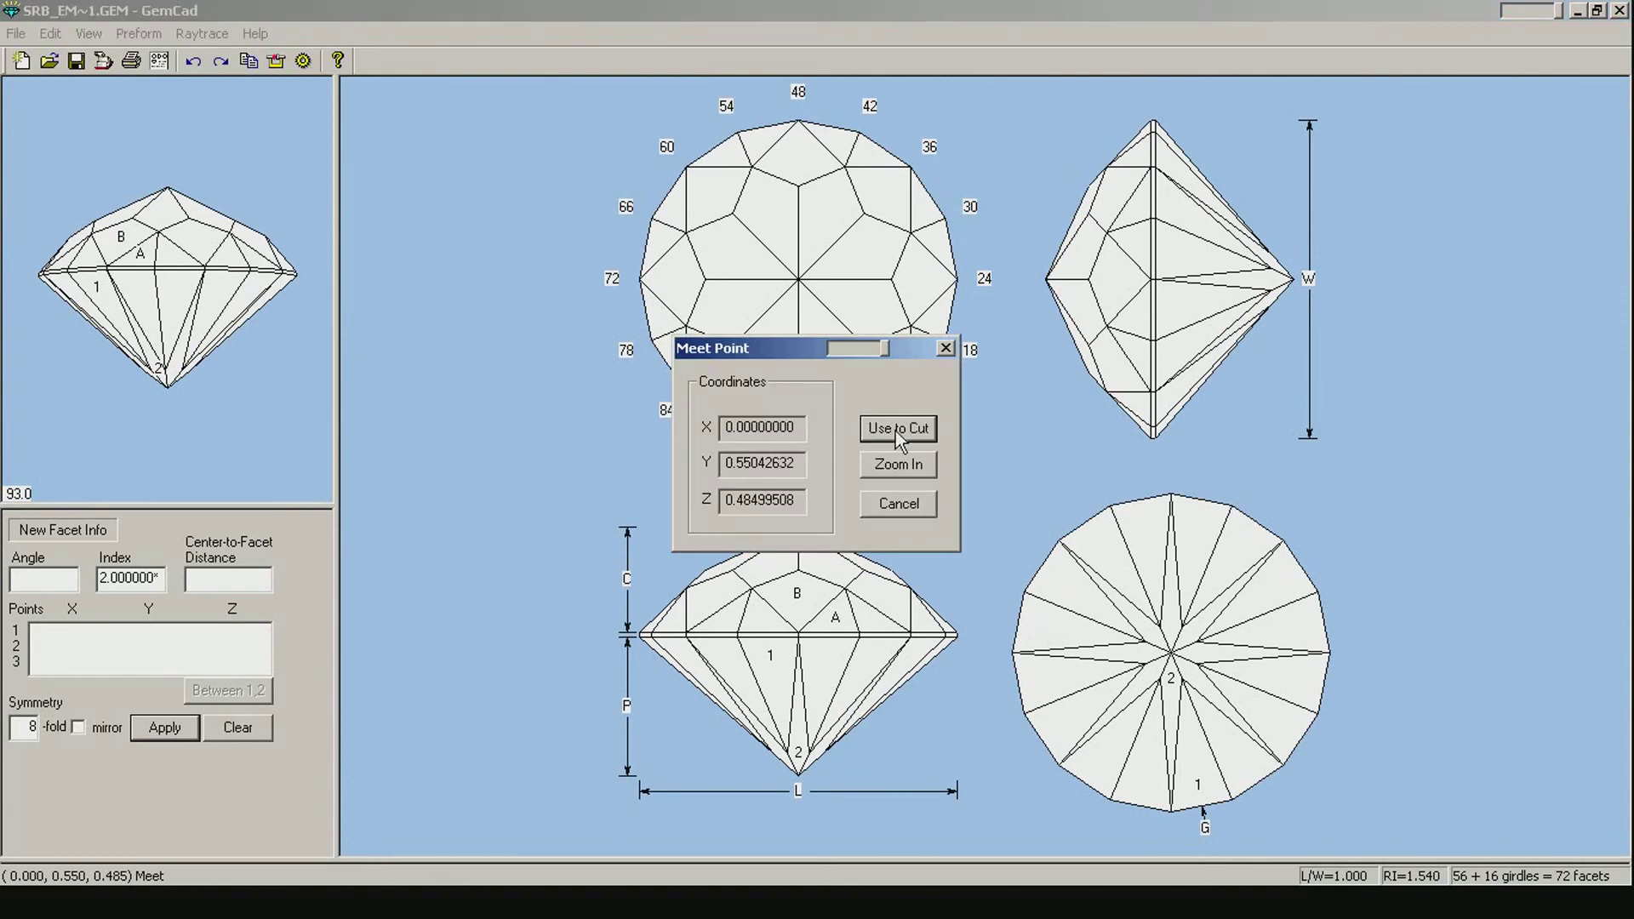
click(898, 428)
click(783, 343)
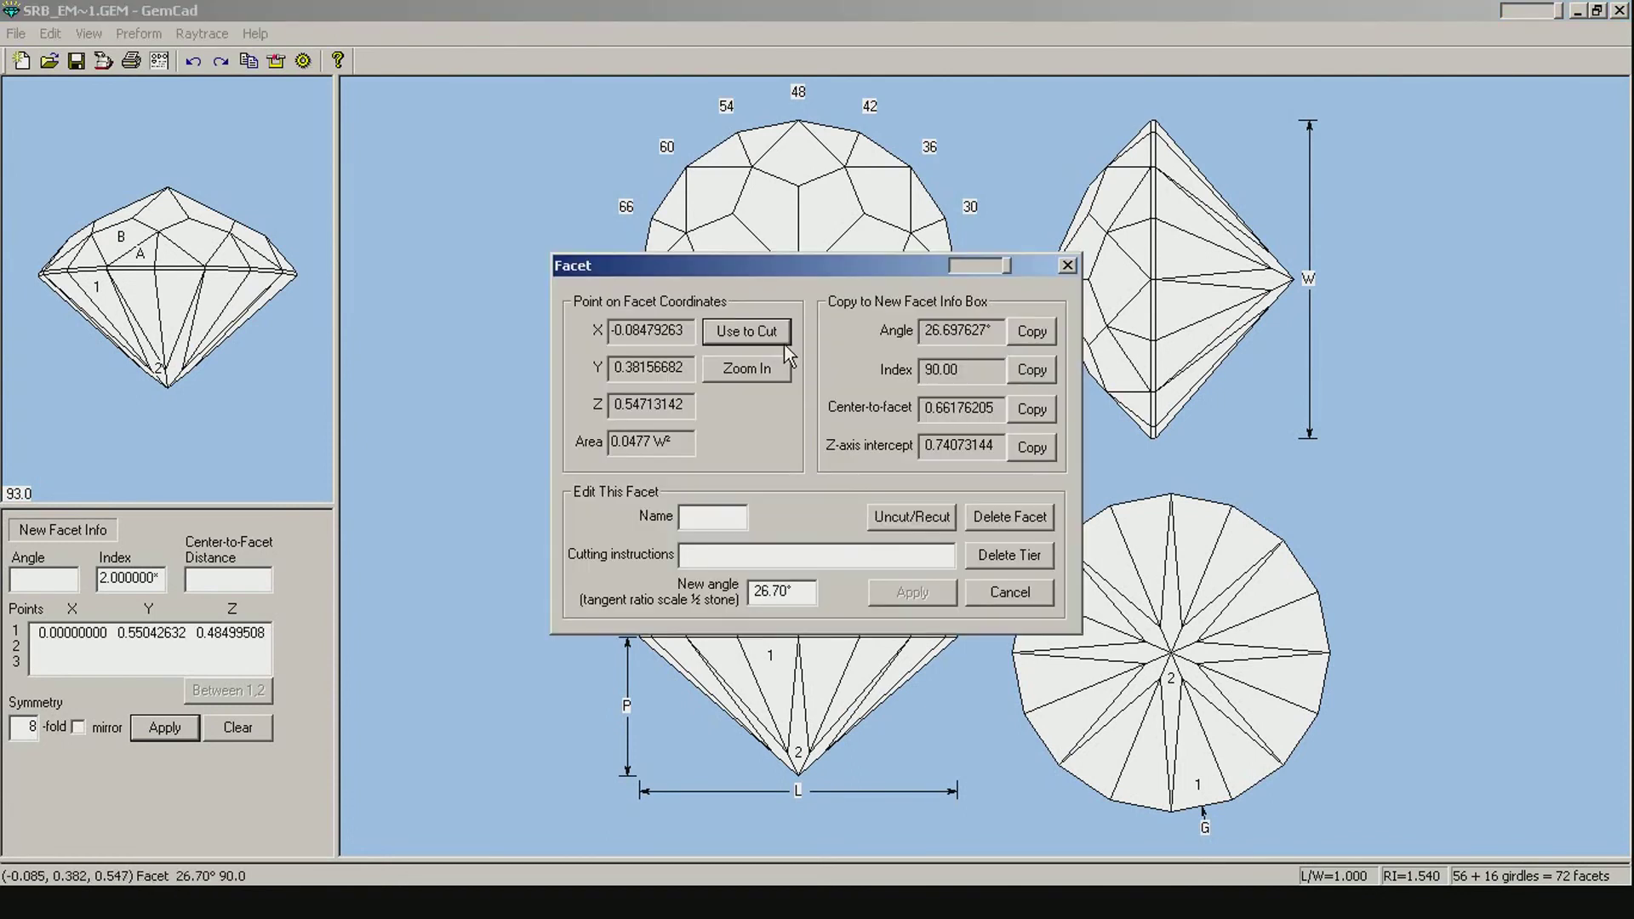
click(746, 332)
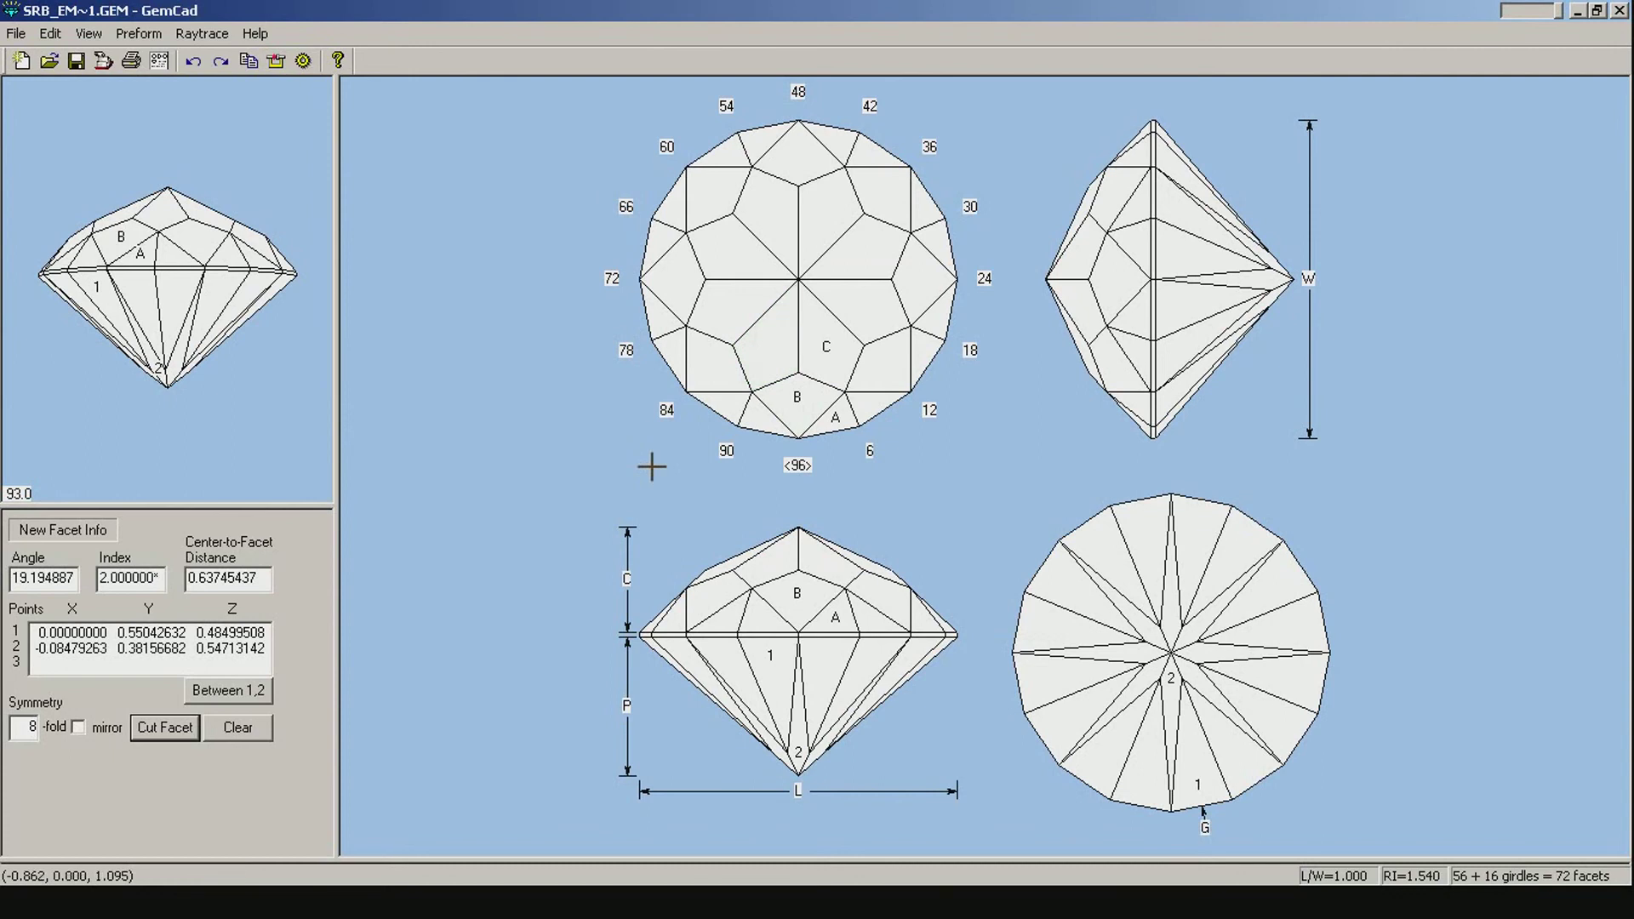
click(180, 732)
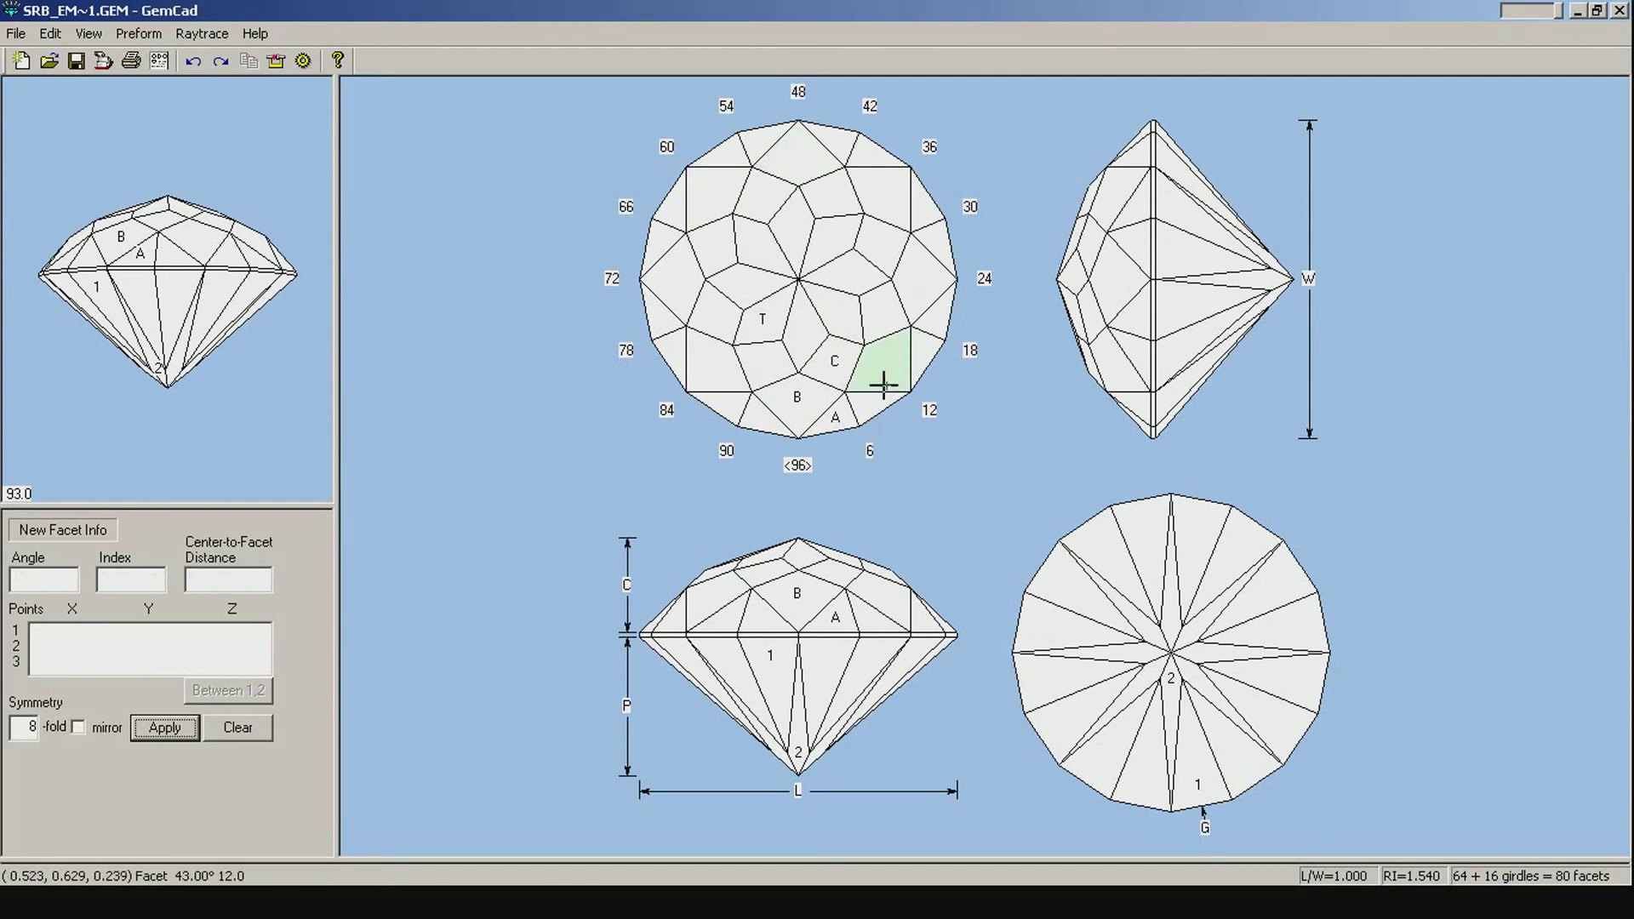
double_click(804, 332)
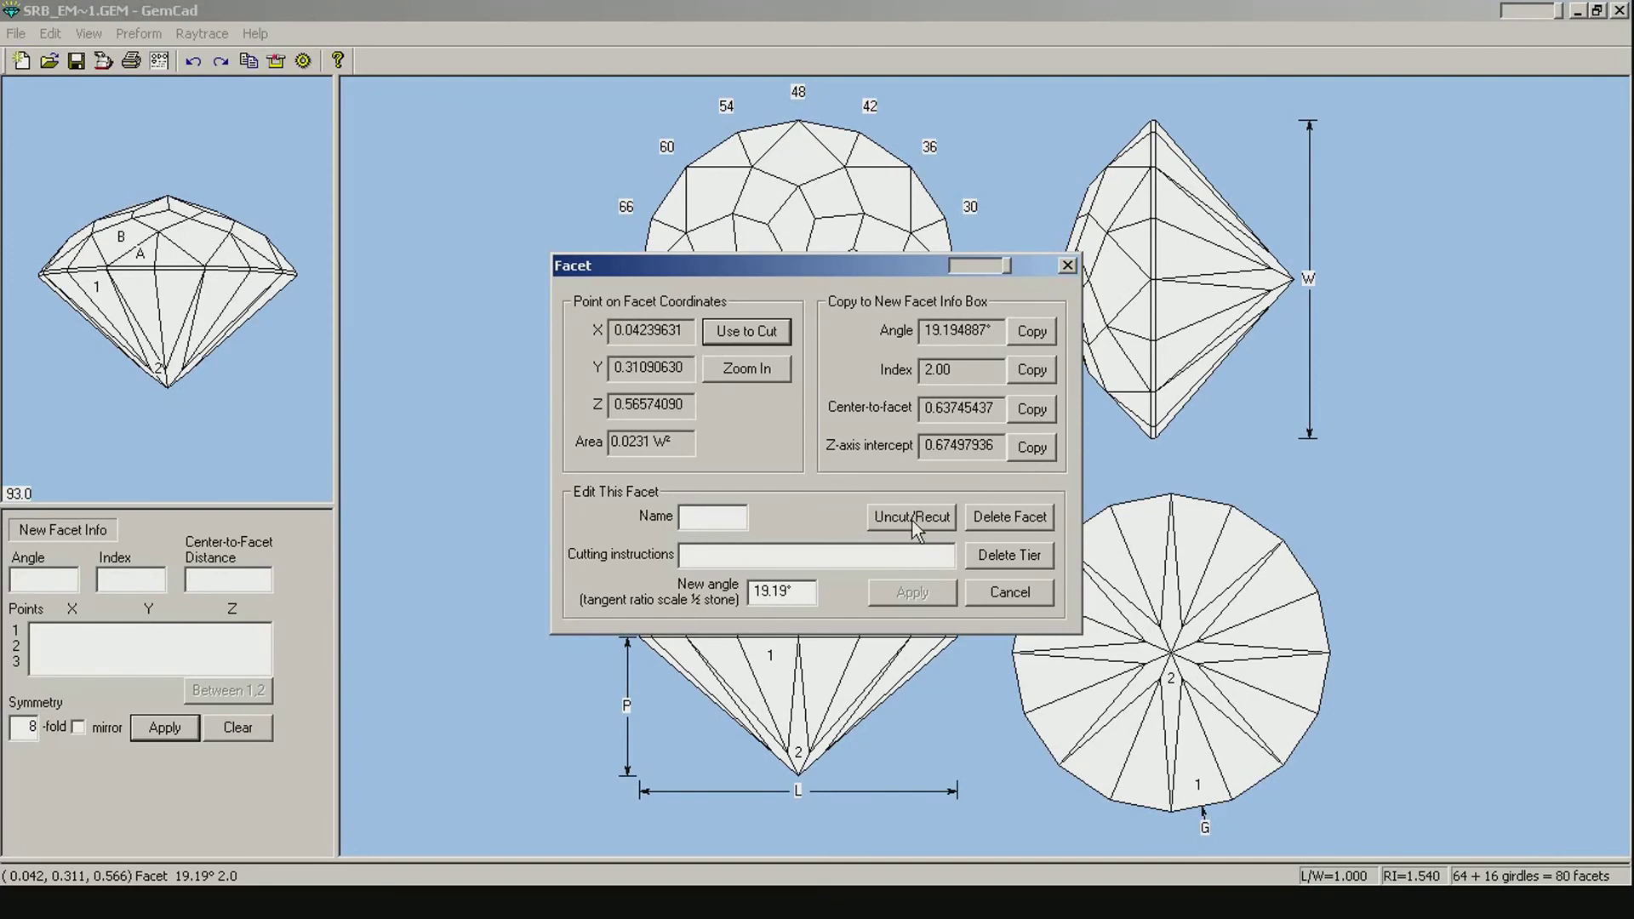
click(1019, 595)
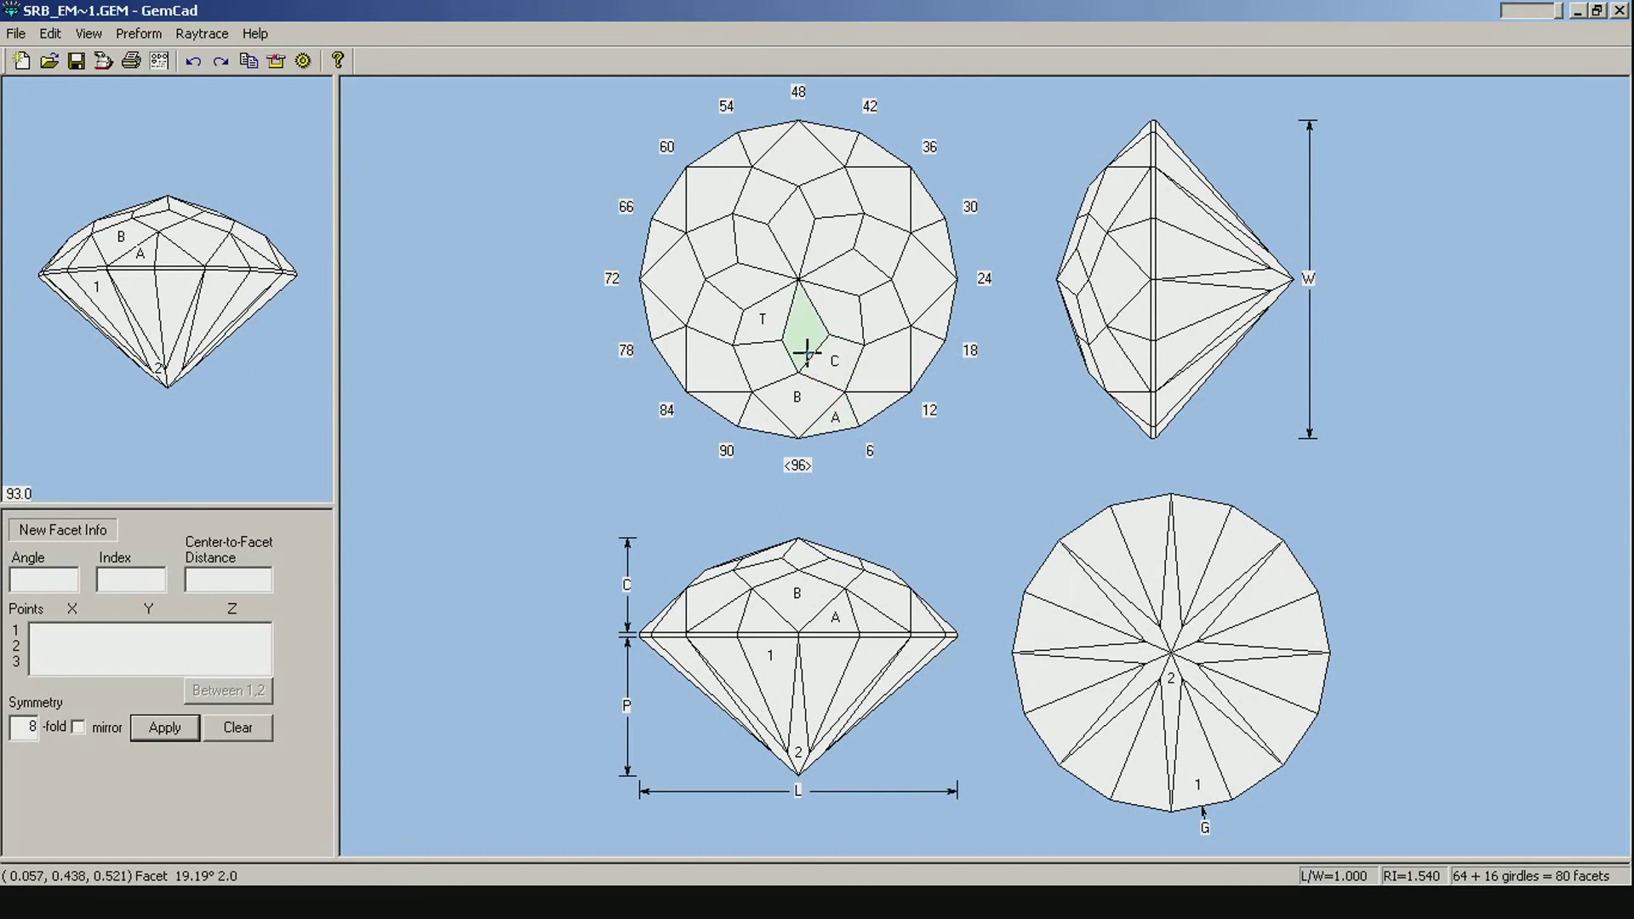
Set facet B's angle to 30° so that the whole crown is rescaled by tangent ratio
click(796, 421)
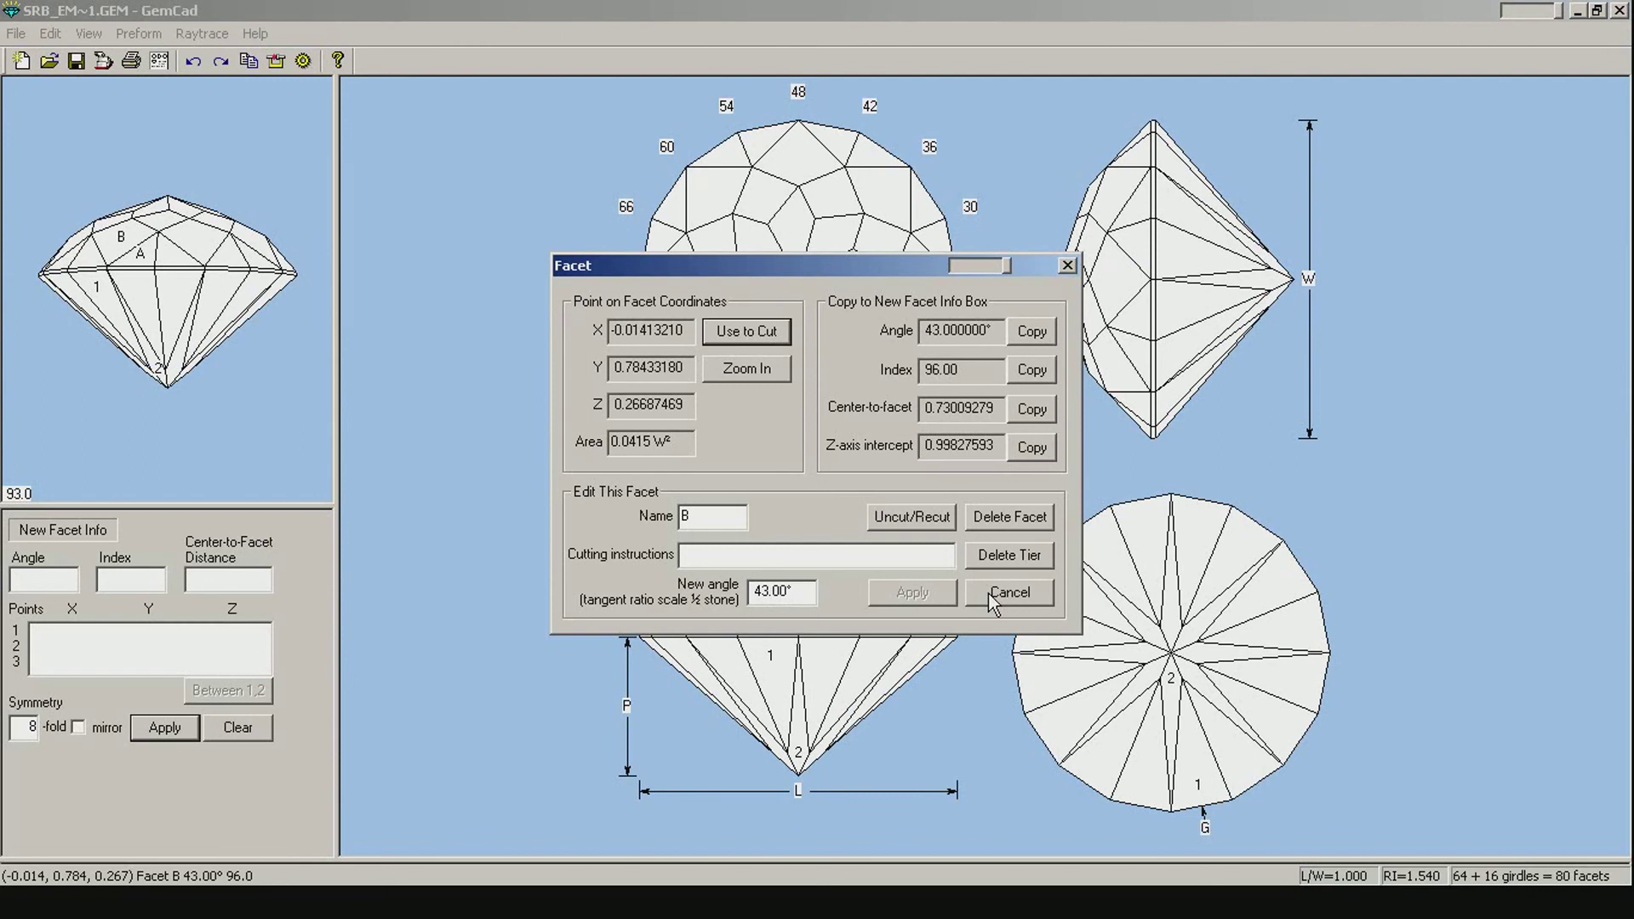
drag(805, 593, 734, 596)
text(30)
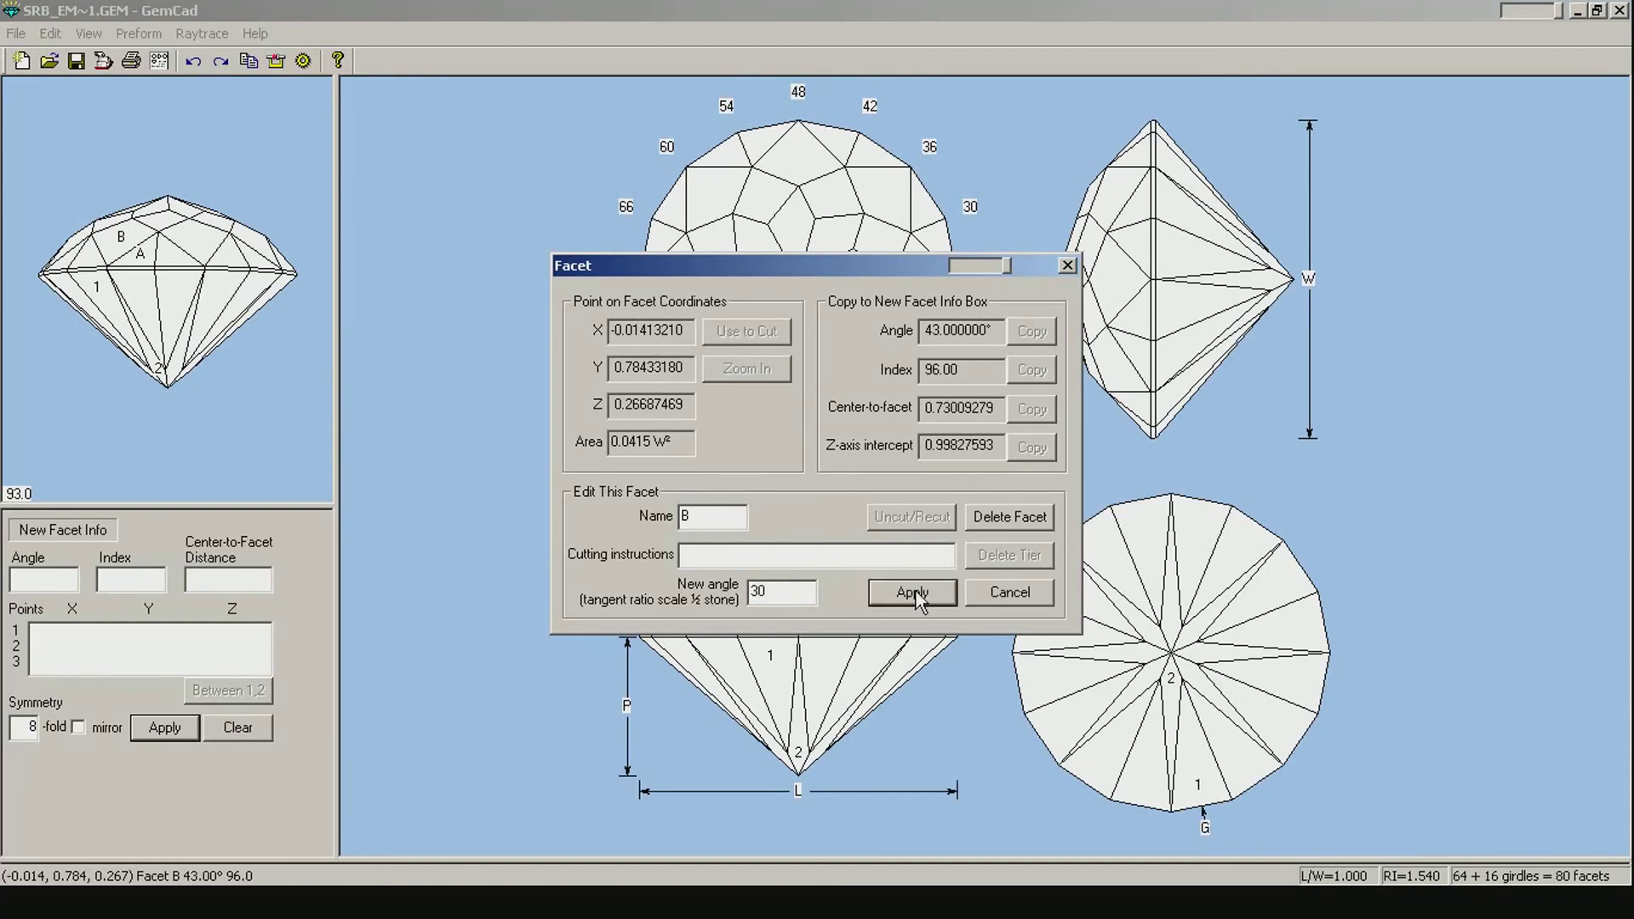
click(913, 593)
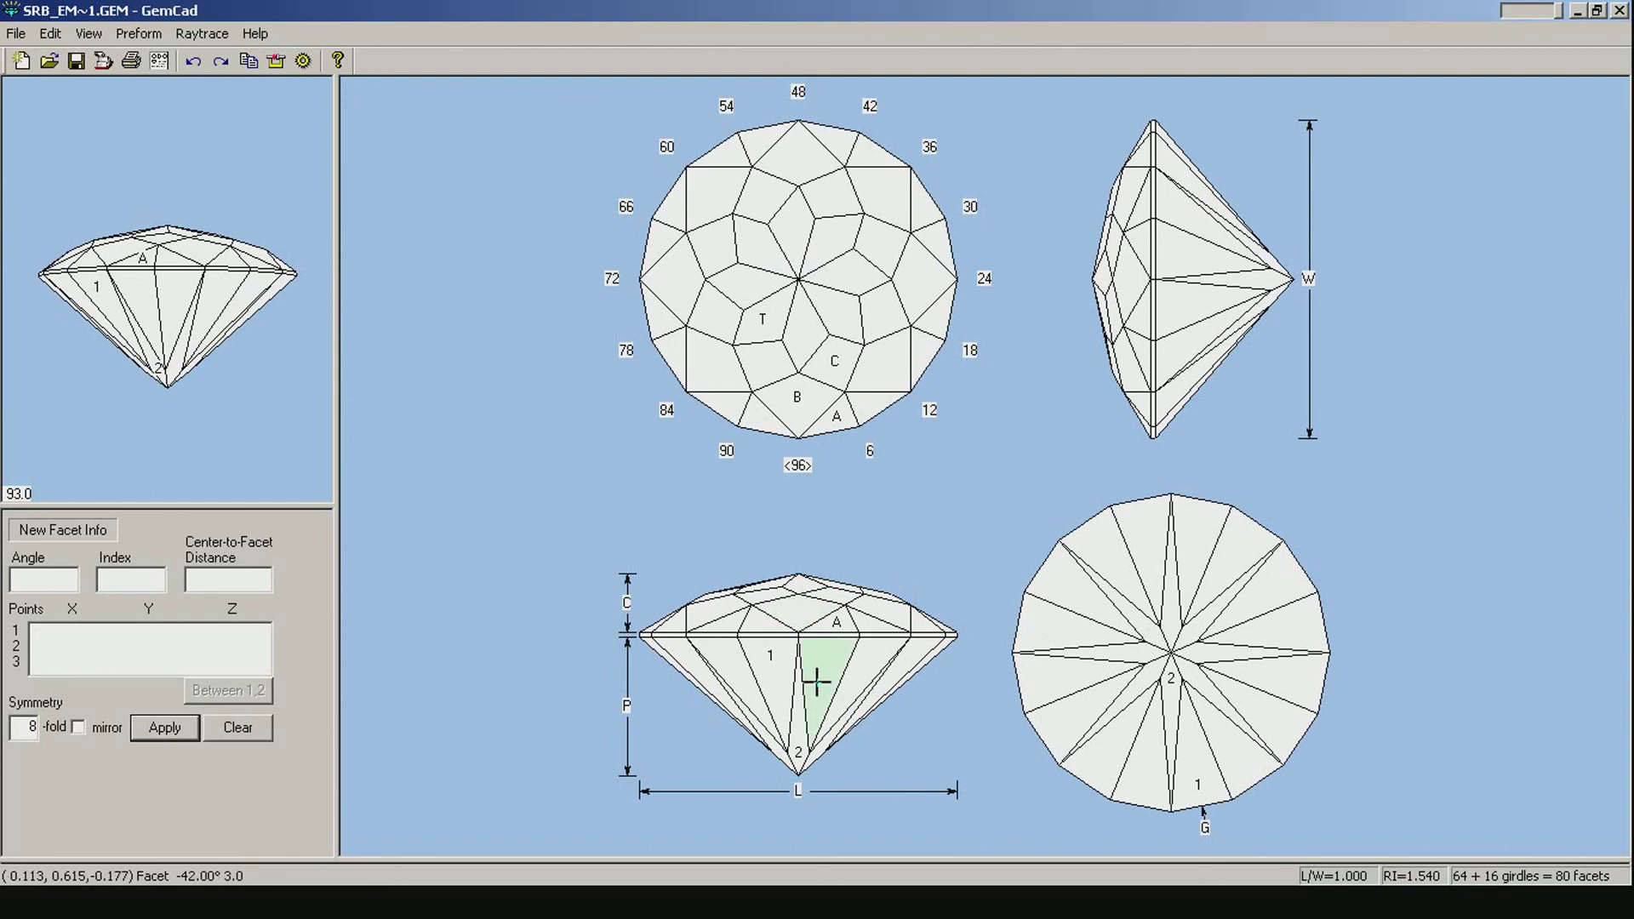
Compare the crown before and after the angle change by undoing and redoing it, and make the preview area above the new facet info taller
key(ctrl+z)
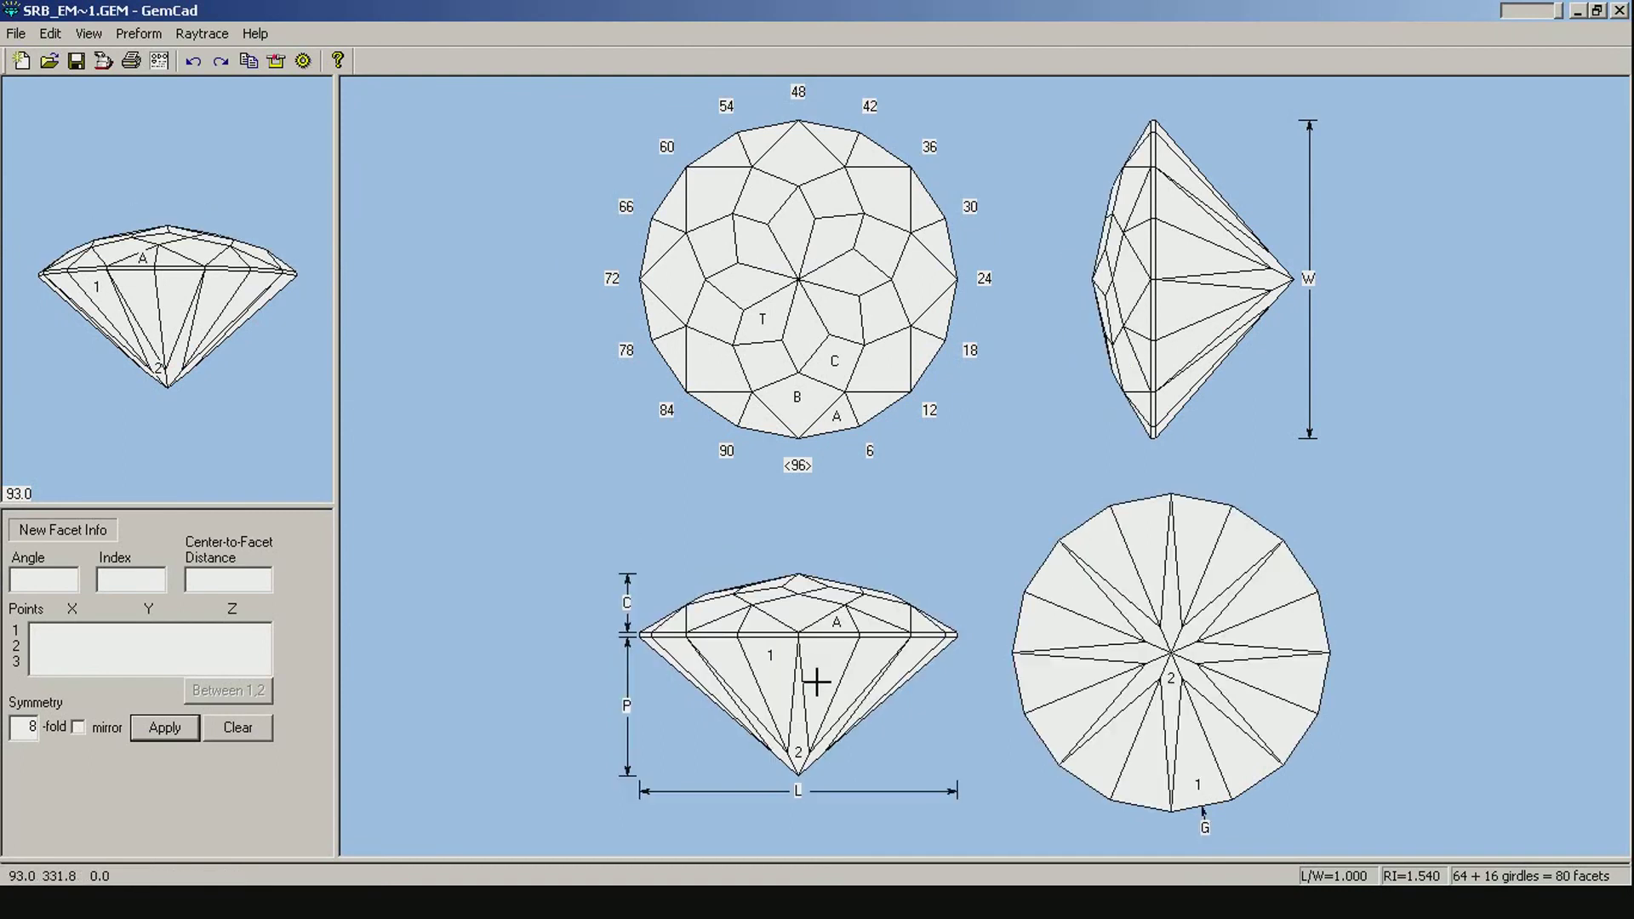
key(ctrl+y)
key(ctrl+z)
drag(317, 505, 319, 586)
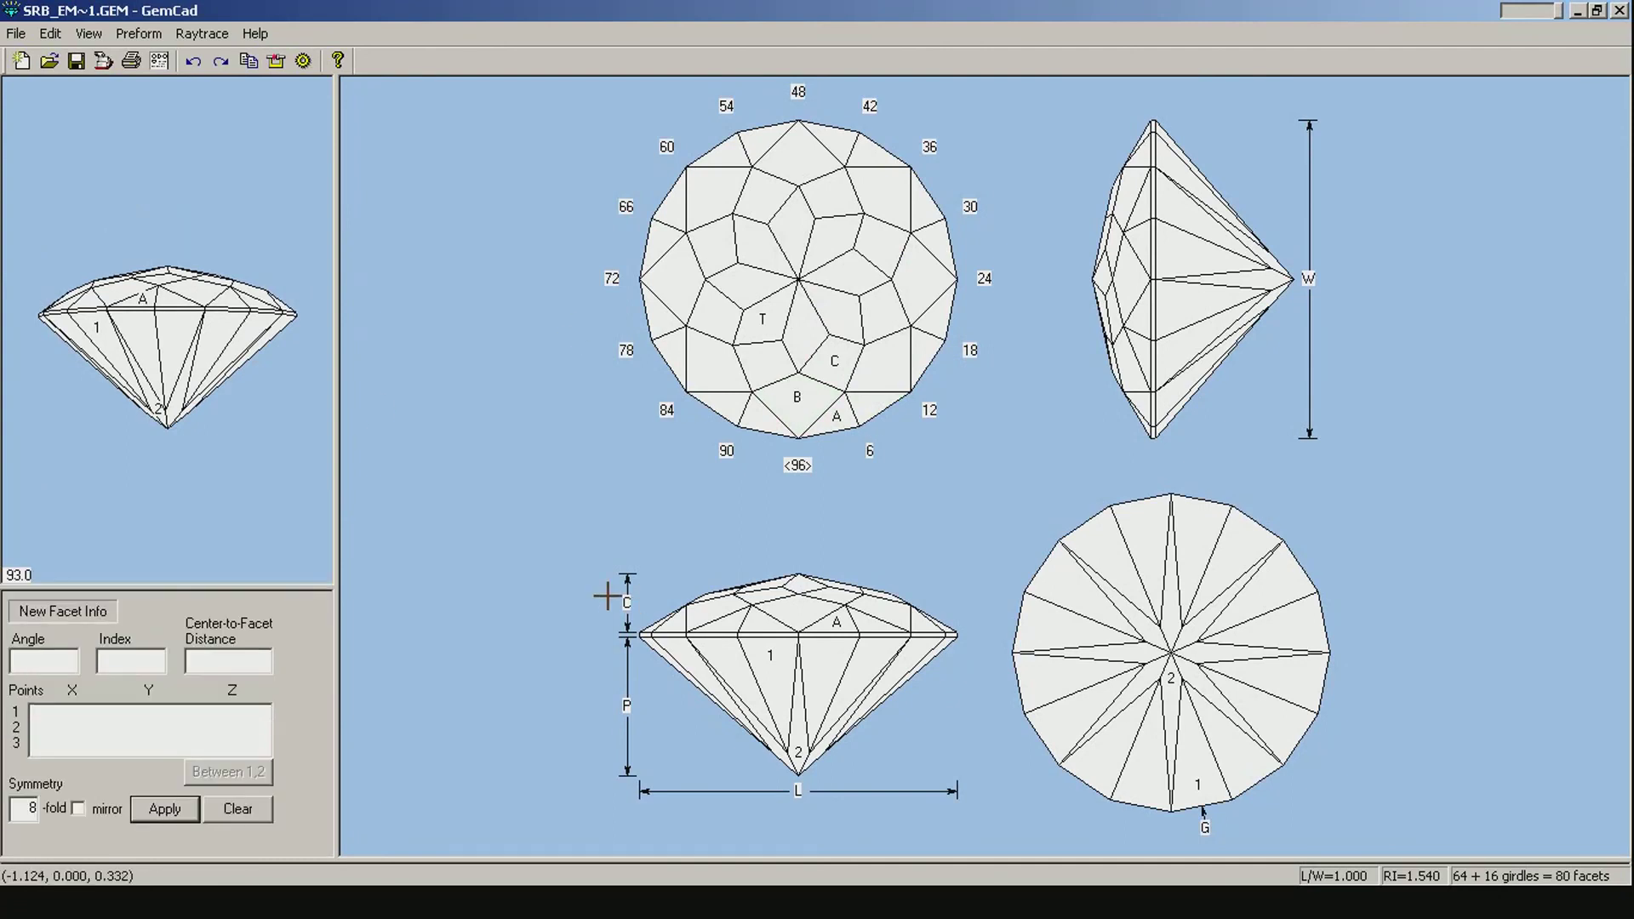